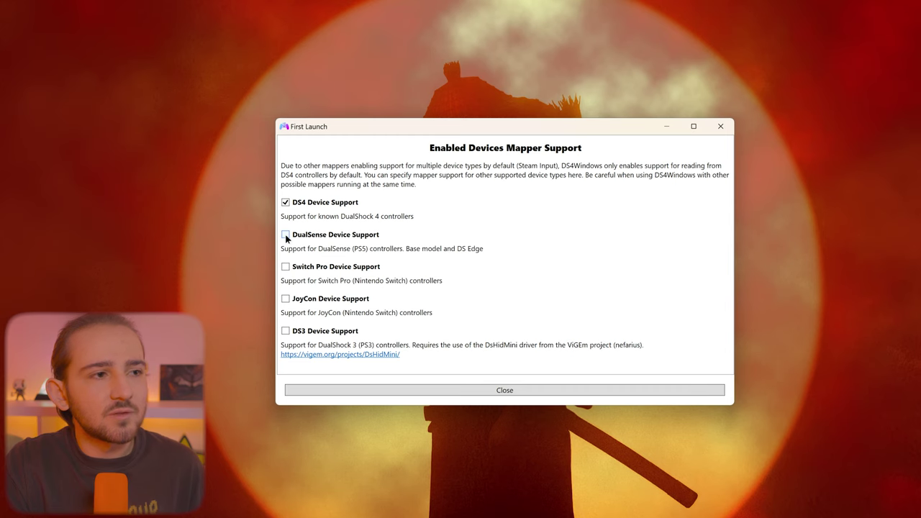
# - Enable DualSense device support in the first-launch device list, close it, and reposition the main window
pyautogui.click(285, 236)
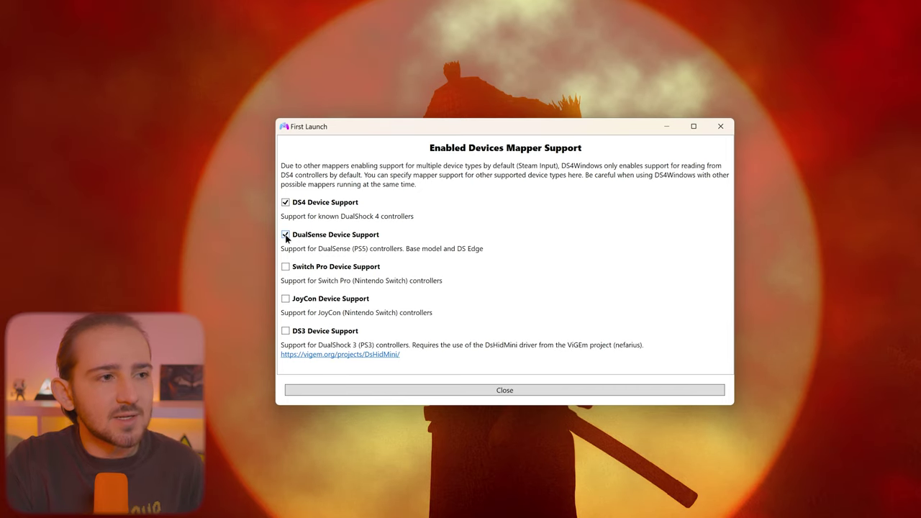
pyautogui.click(512, 390)
pyautogui.moveTo(230, 17); pyautogui.dragTo(550, 147)
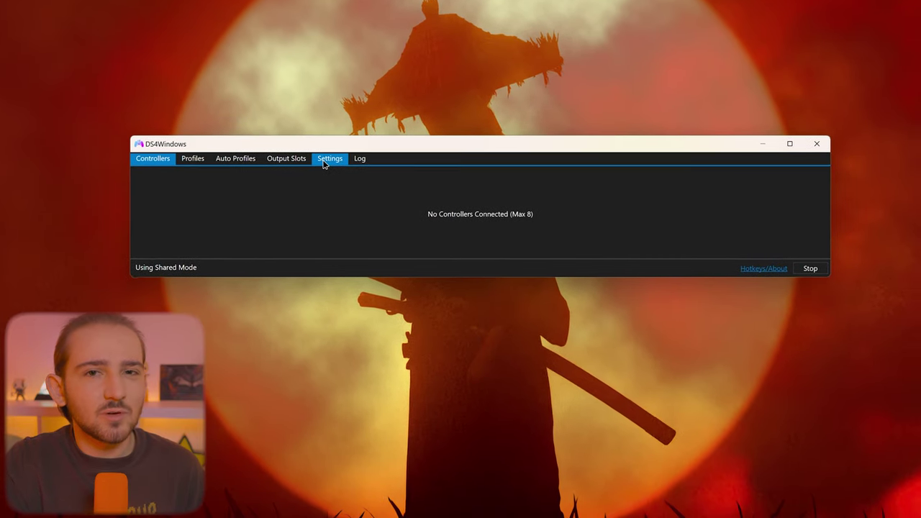
# - Set the interface language pack to français in the settings
pyautogui.click(324, 159)
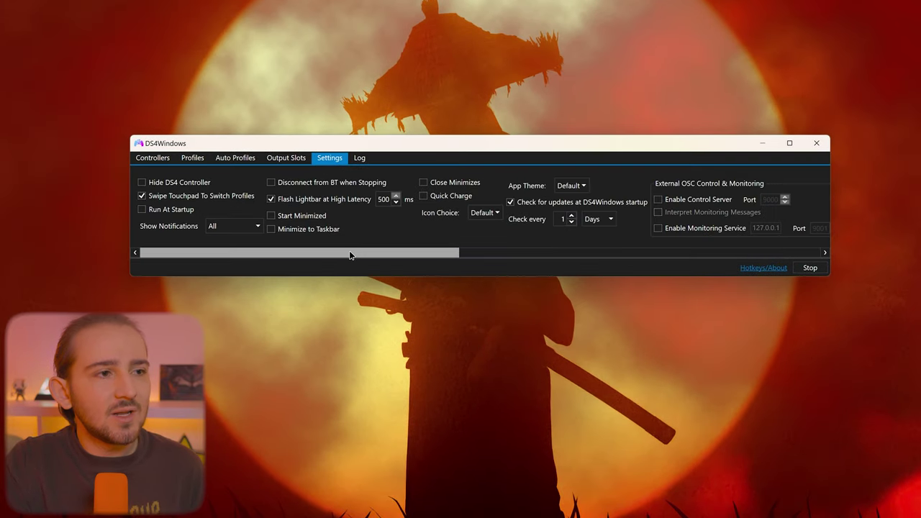
pyautogui.moveTo(350, 254); pyautogui.dragTo(652, 265)
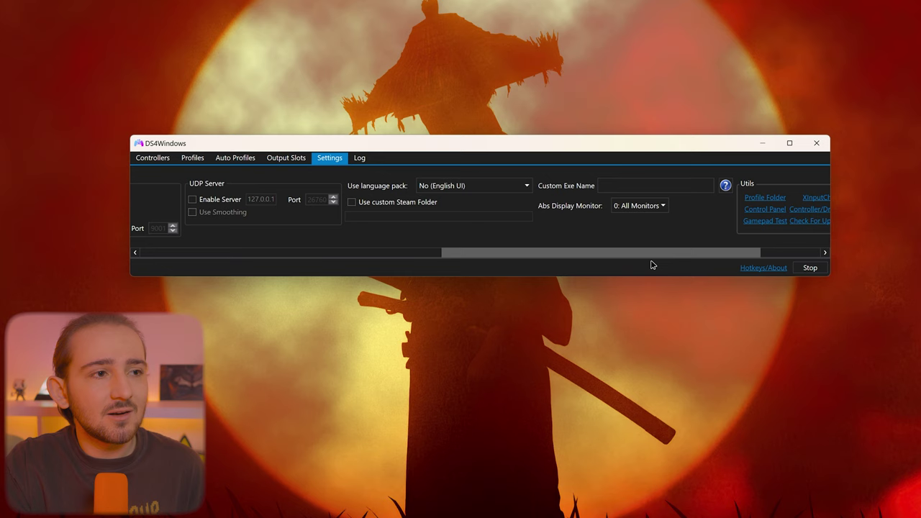
pyautogui.click(514, 185)
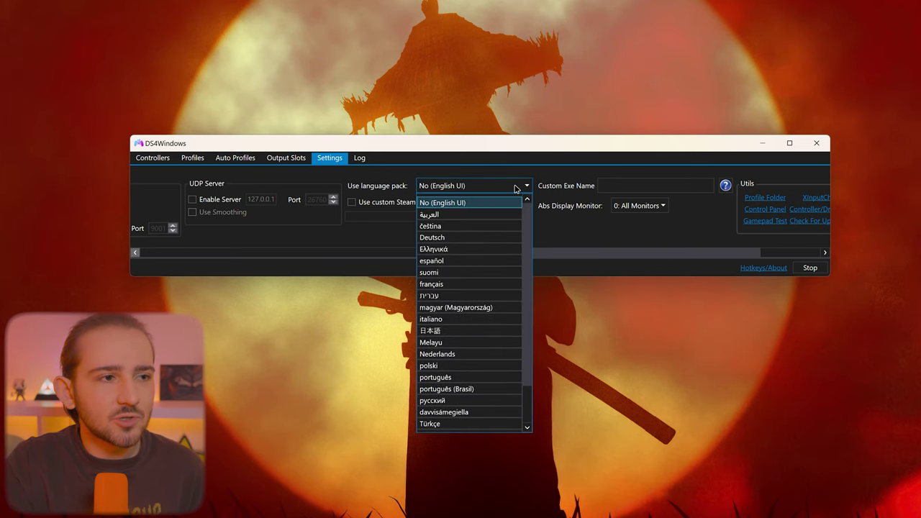
pyautogui.click(482, 284)
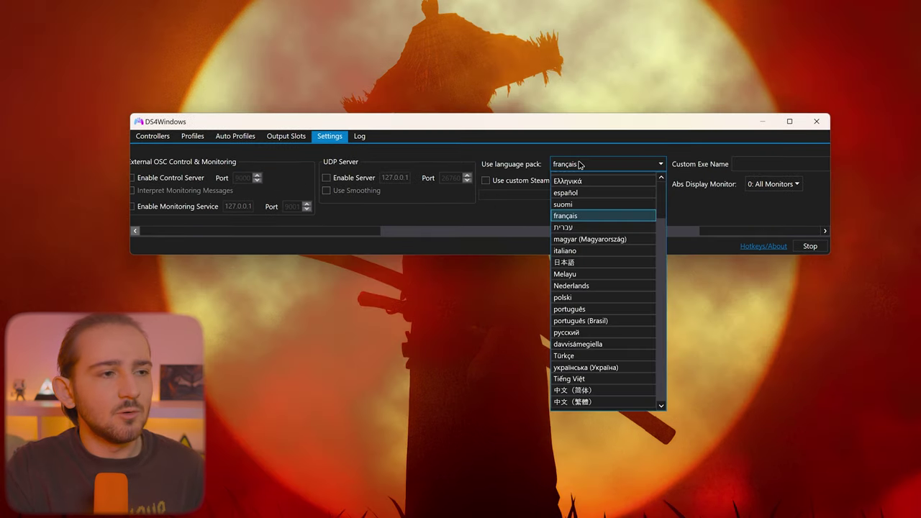
pyautogui.click(579, 165)
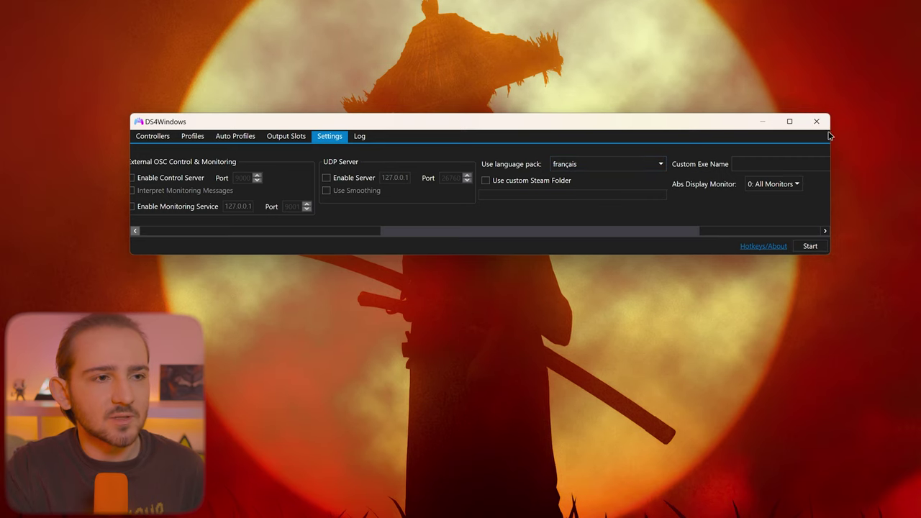
# - Quit and relaunch DS4Windows to apply the French language pack, and check the language selection in the settings
pyautogui.click(816, 121)
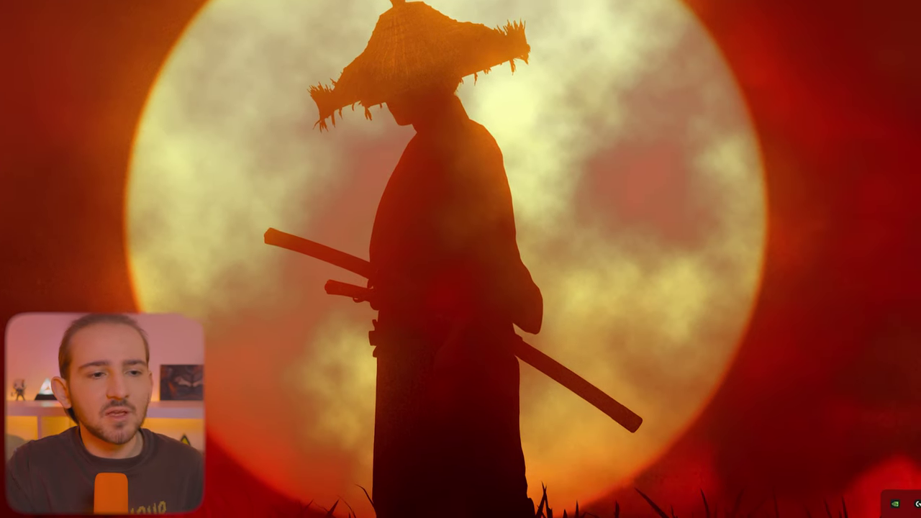
pyautogui.click(774, 503)
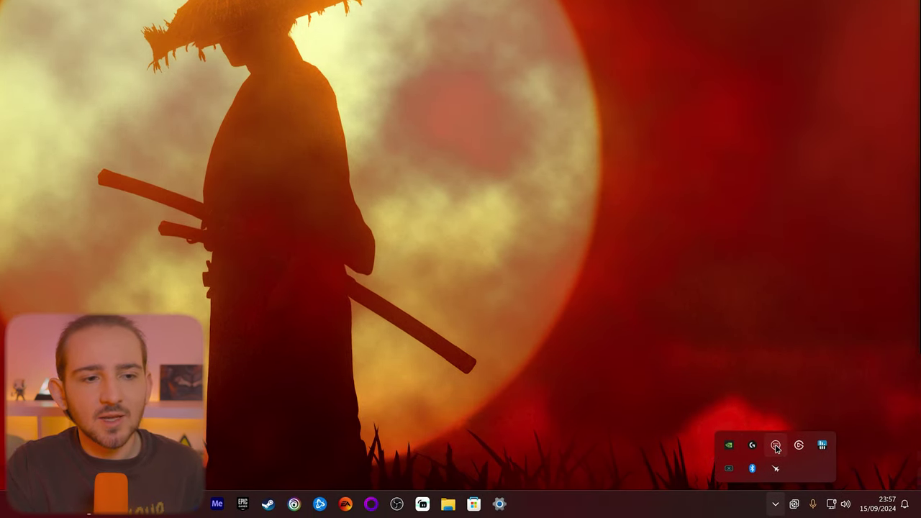
pyautogui.rightClick(822, 445)
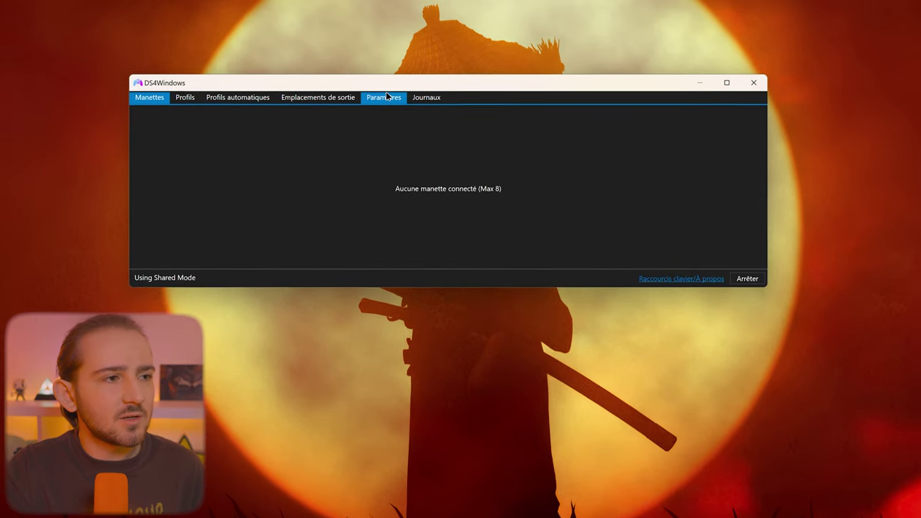
pyautogui.click(323, 72)
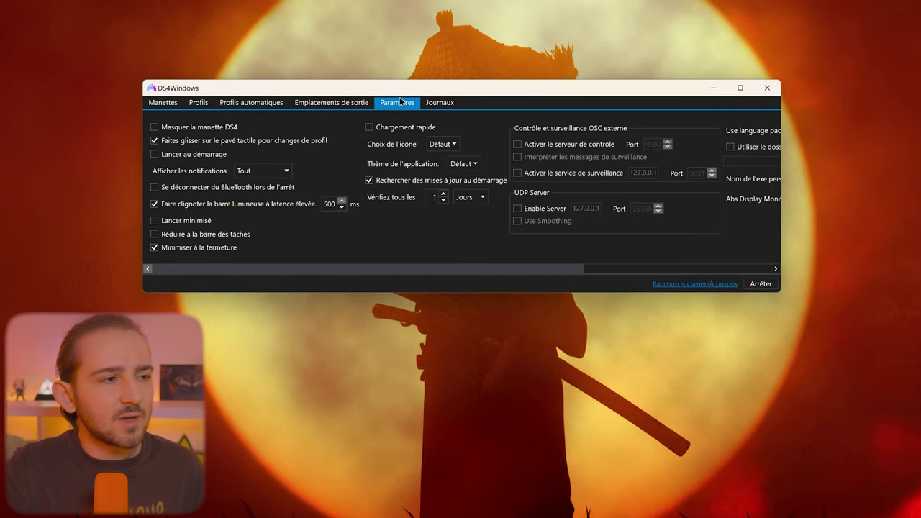
pyautogui.moveTo(501, 269); pyautogui.dragTo(689, 269)
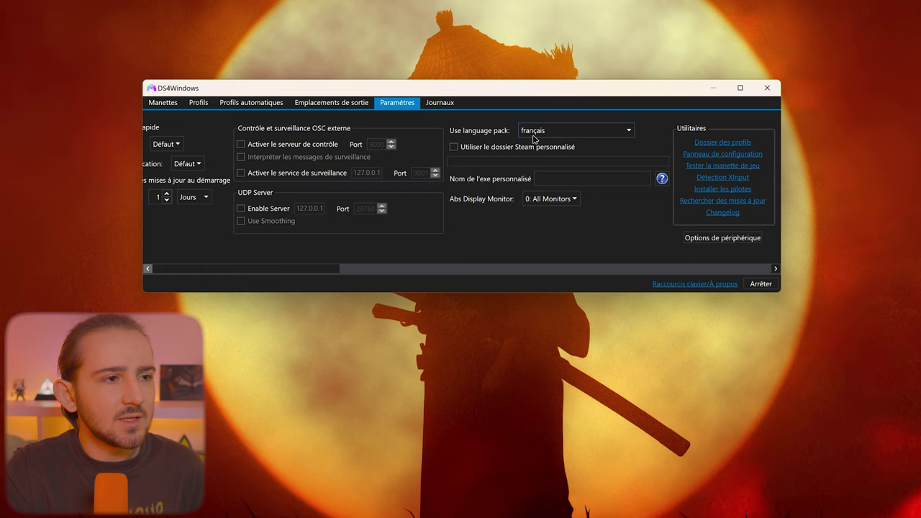
pyautogui.click(576, 132)
pyautogui.click(576, 132)
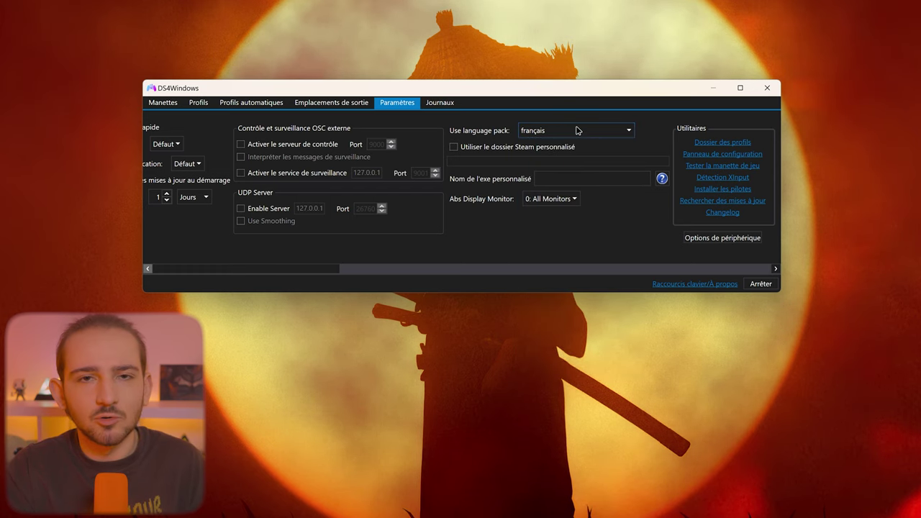
# - Disable profile switching by touchpad swipe, and toggle launch at startup on and back off
pyautogui.moveTo(547, 269); pyautogui.dragTo(317, 263)
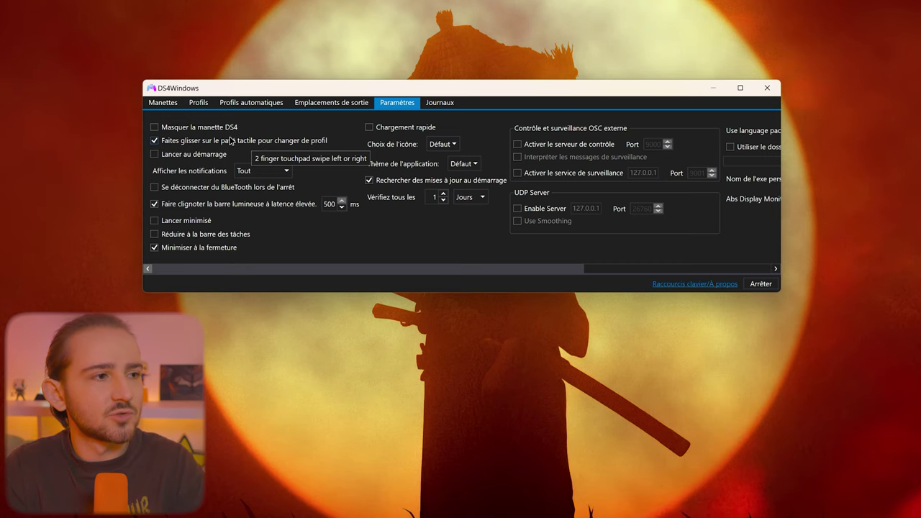
pyautogui.click(211, 156)
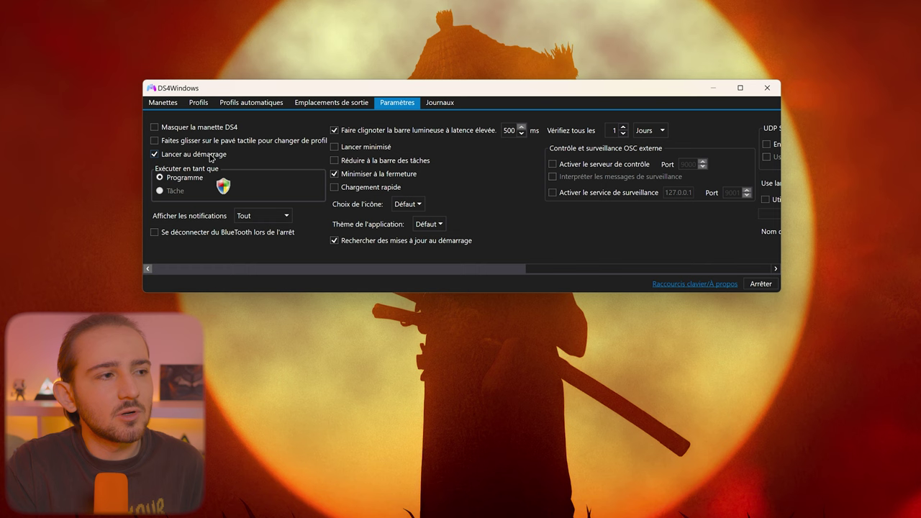
pyautogui.click(211, 156)
# - Set the displayed notifications to Aucun and enable disconnecting from BlueTooth when stopping
pyautogui.click(257, 171)
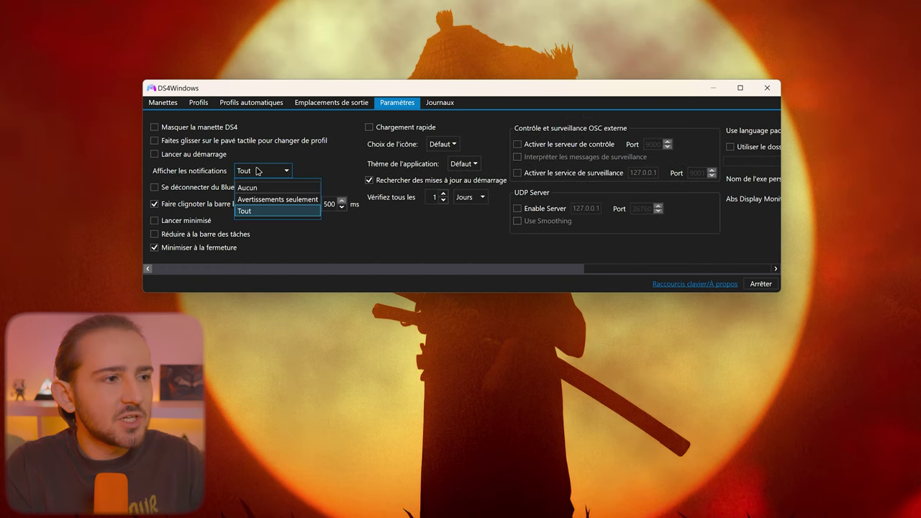
pyautogui.click(262, 187)
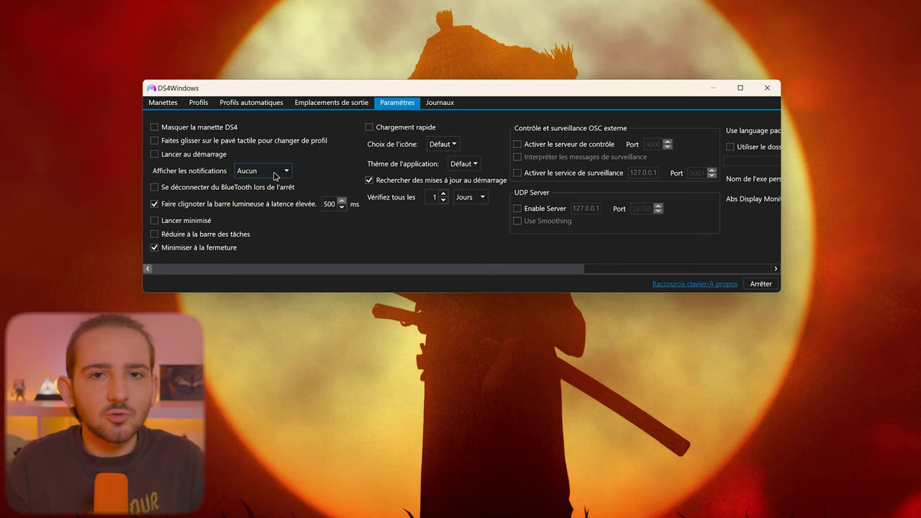
pyautogui.click(274, 174)
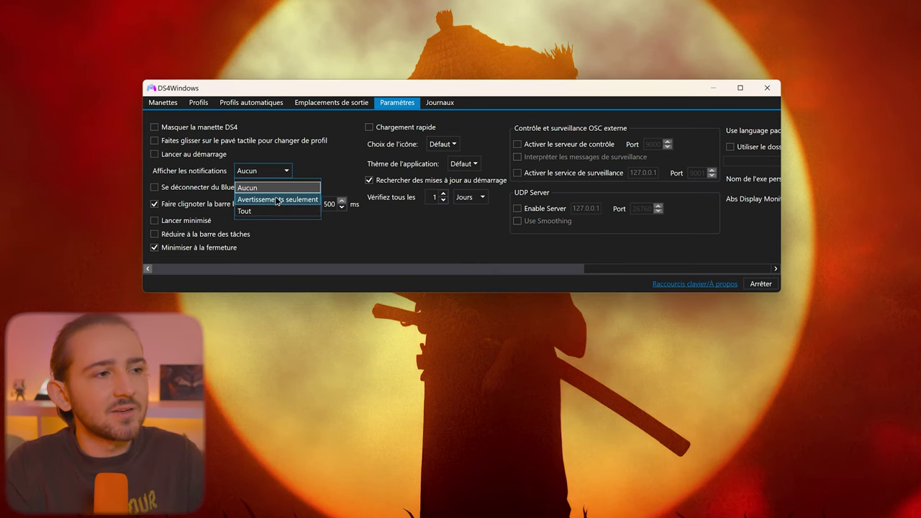
pyautogui.click(168, 189)
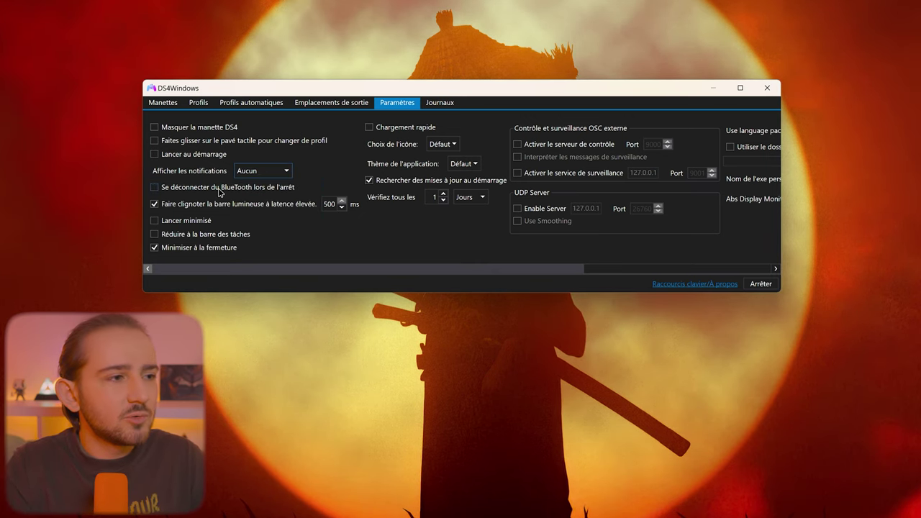
pyautogui.click(218, 188)
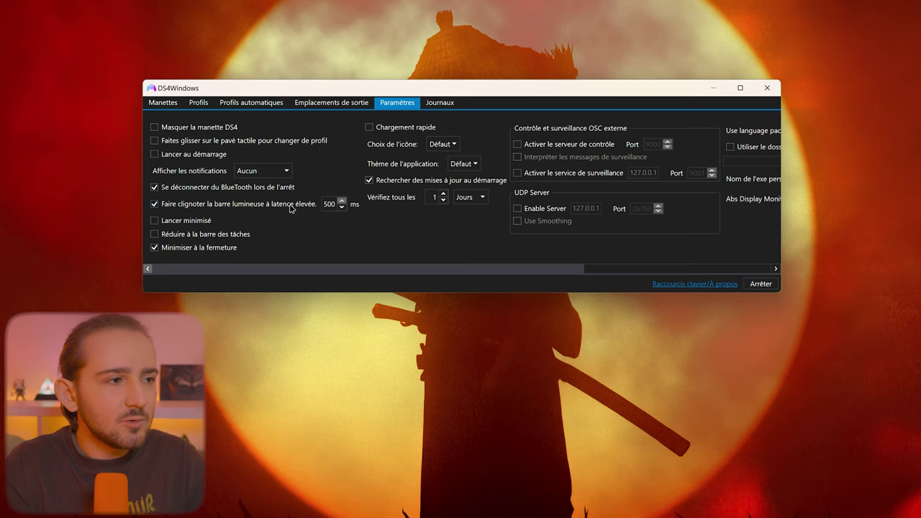
# - Lower the high-latency lightbar flashing threshold to 47 ms and turn that flashing option off
pyautogui.click(340, 208)
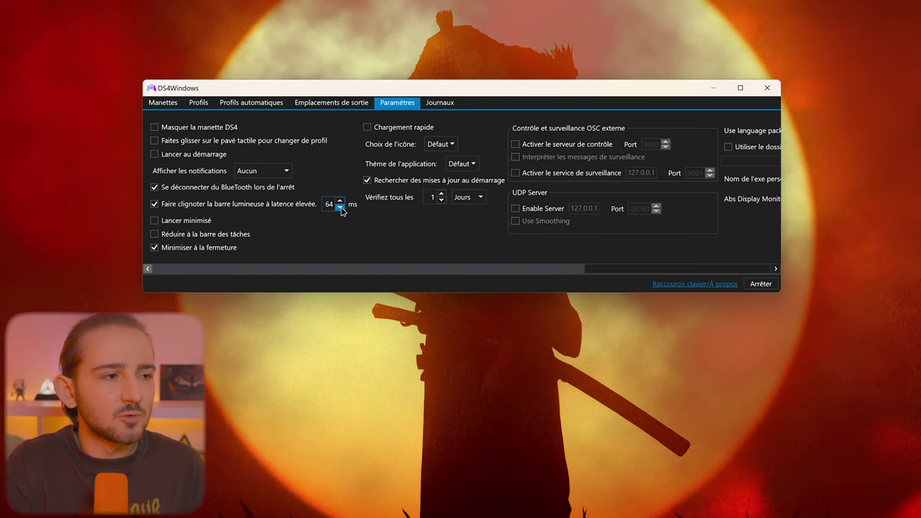
pyautogui.moveTo(342, 210); pyautogui.dragTo(340, 204)
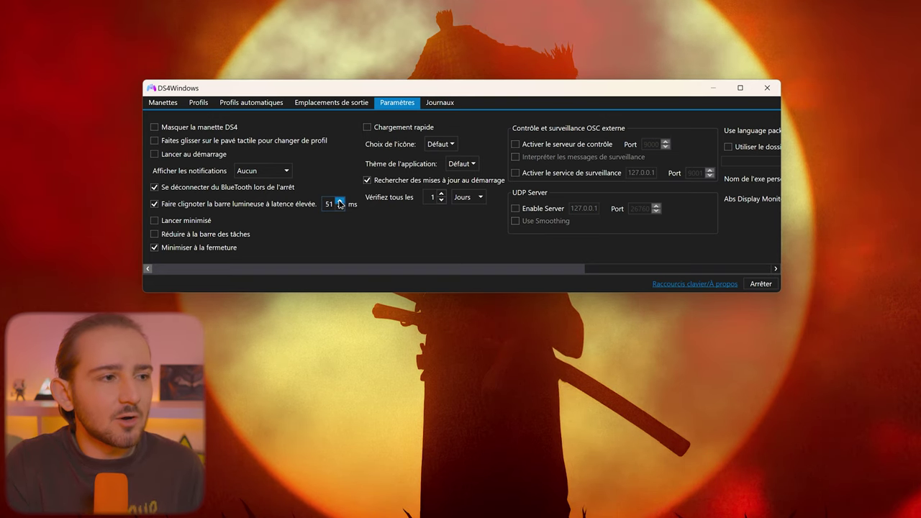
pyautogui.click(341, 210)
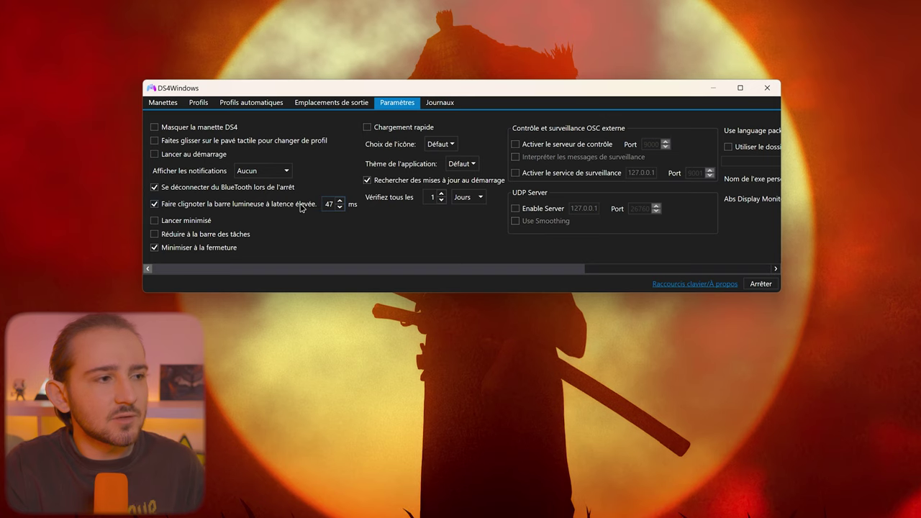
pyautogui.click(311, 205)
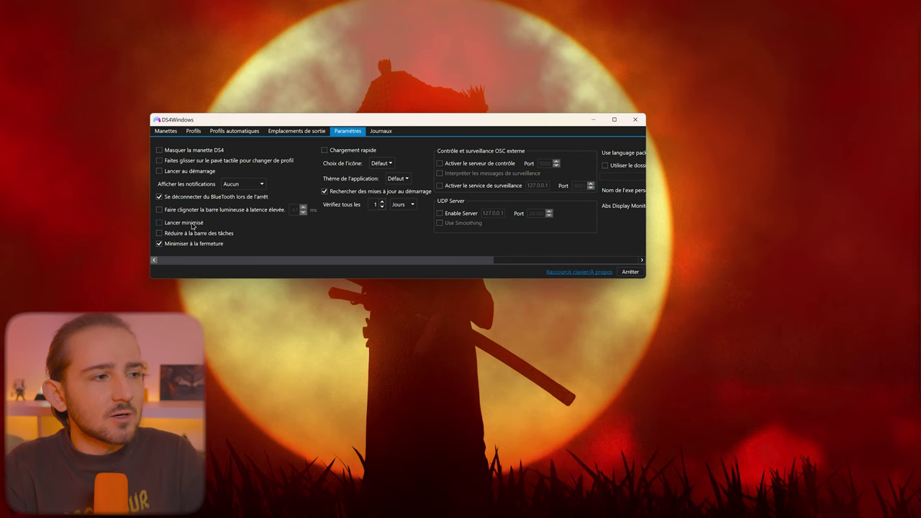
# - Minimize DS4Windows and restore its window from the notification area
pyautogui.click(592, 120)
pyautogui.moveTo(590, 514)
pyautogui.click(807, 507)
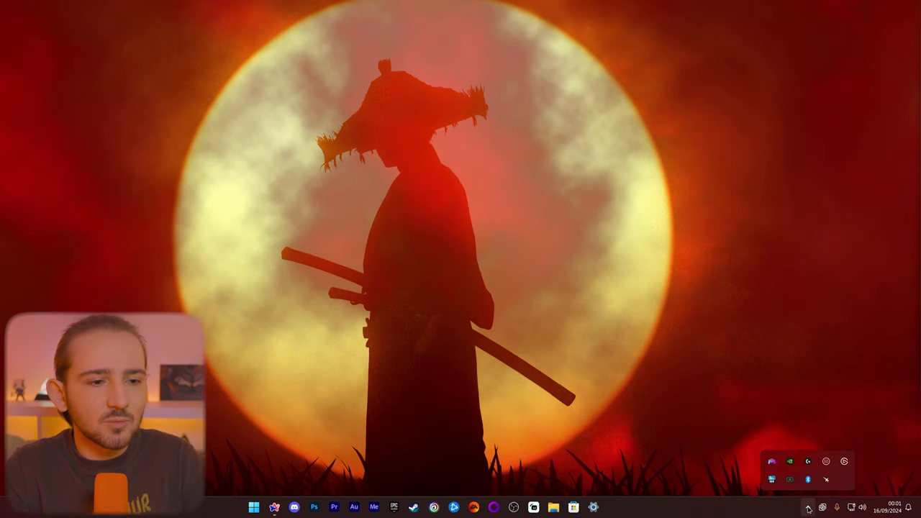
pyautogui.click(764, 453)
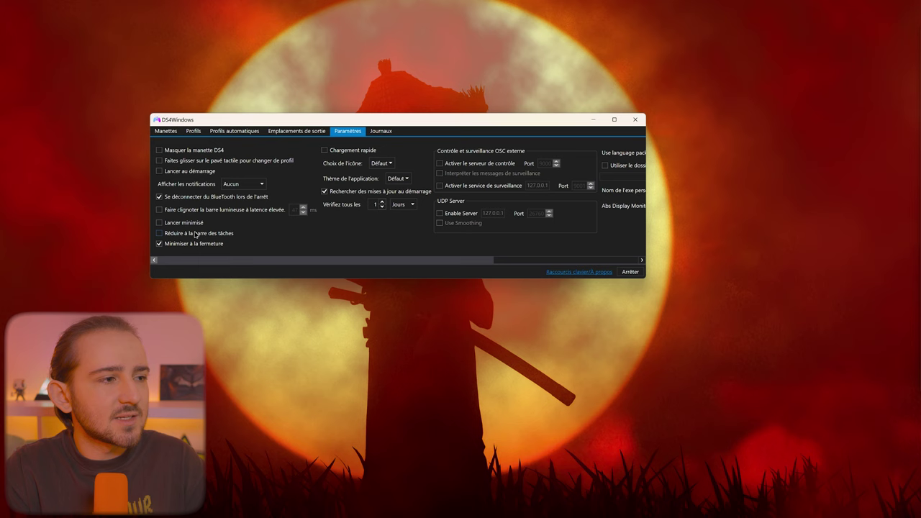
# - Try minimizing with the reduce-to-taskbar option enabled, and bring the window back from the notification area
pyautogui.click(589, 121)
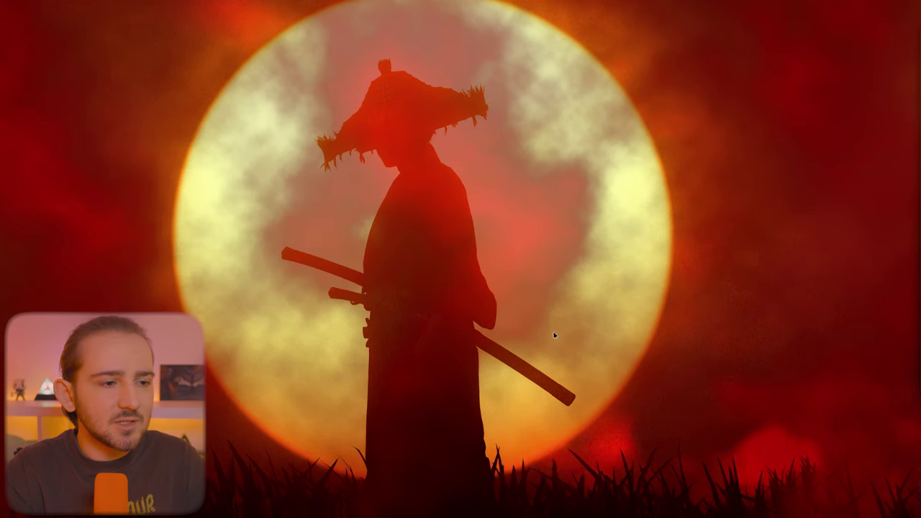
pyautogui.moveTo(586, 512)
pyautogui.click(807, 506)
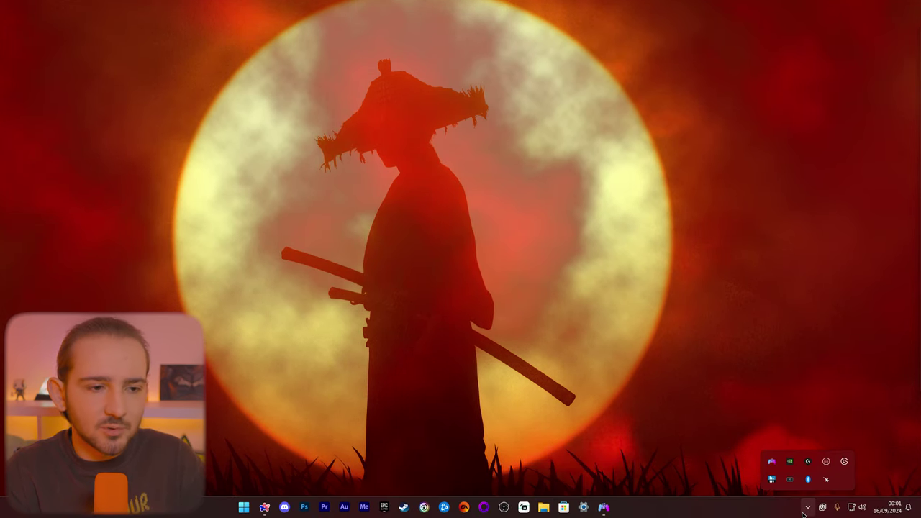
pyautogui.click(764, 453)
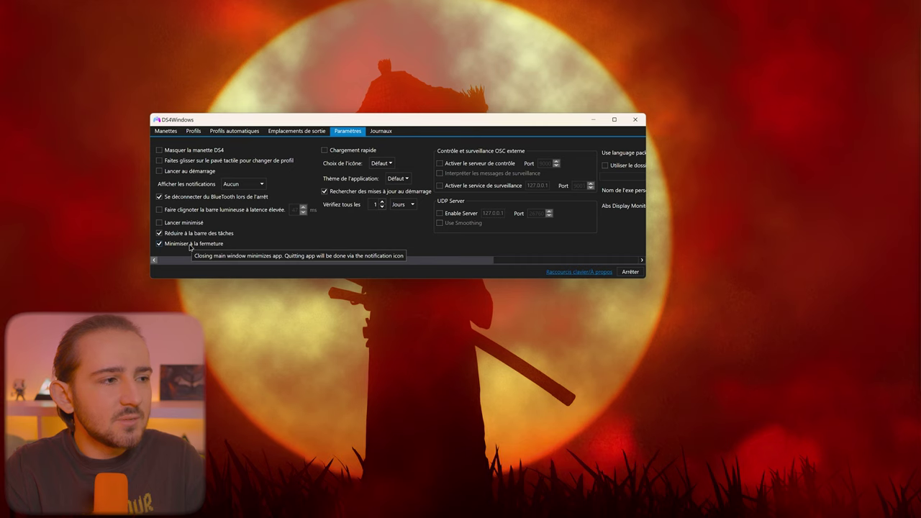
# - Test the minimize-on-close option by closing the window and reopening it from the notification area
pyautogui.click(635, 120)
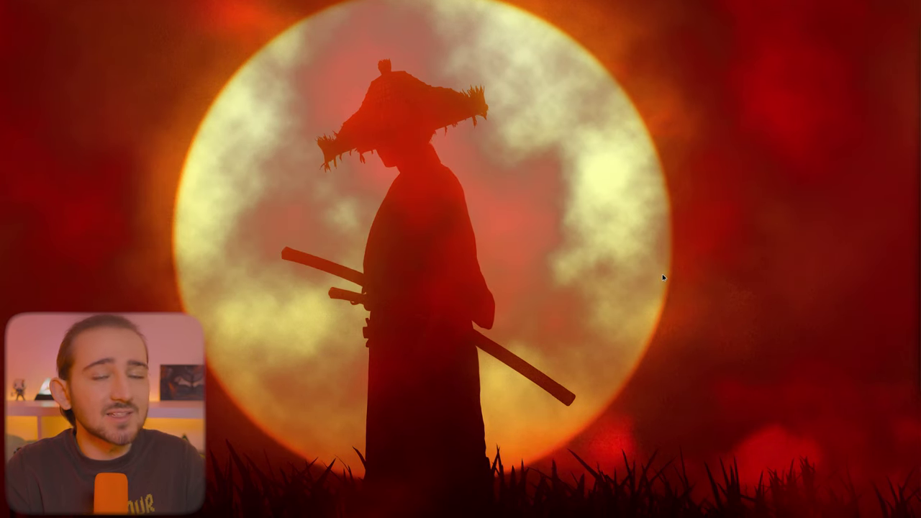
pyautogui.moveTo(907, 514)
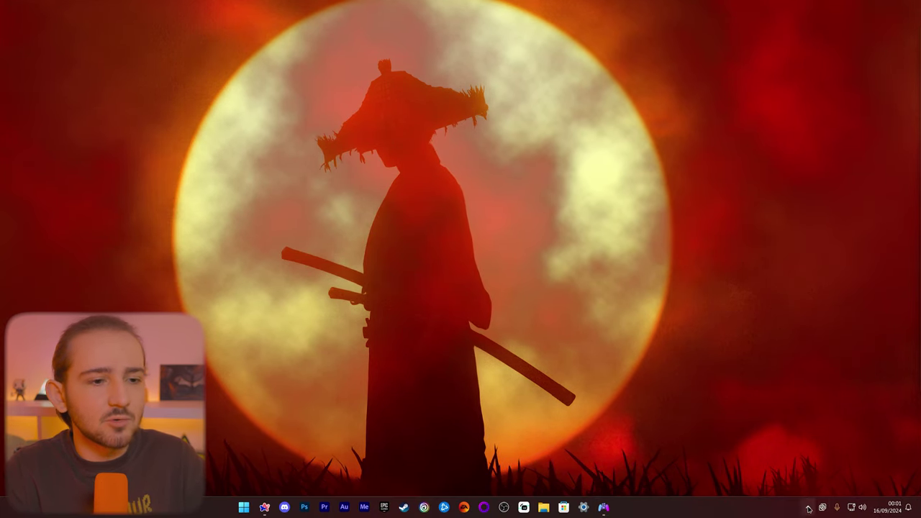
pyautogui.click(807, 507)
pyautogui.click(771, 461)
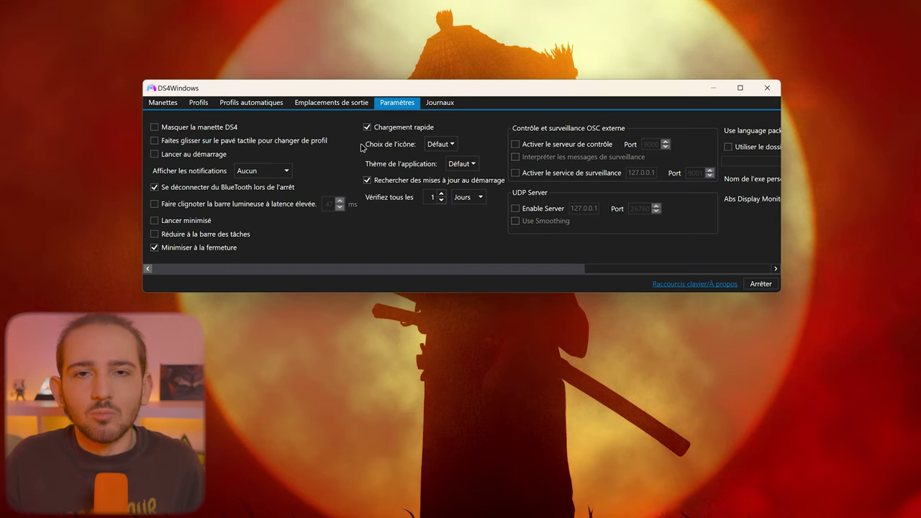
# - Review the available tray icon choices and application themes, leaving both on Défaut
pyautogui.click(453, 143)
pyautogui.click(456, 156)
pyautogui.click(454, 144)
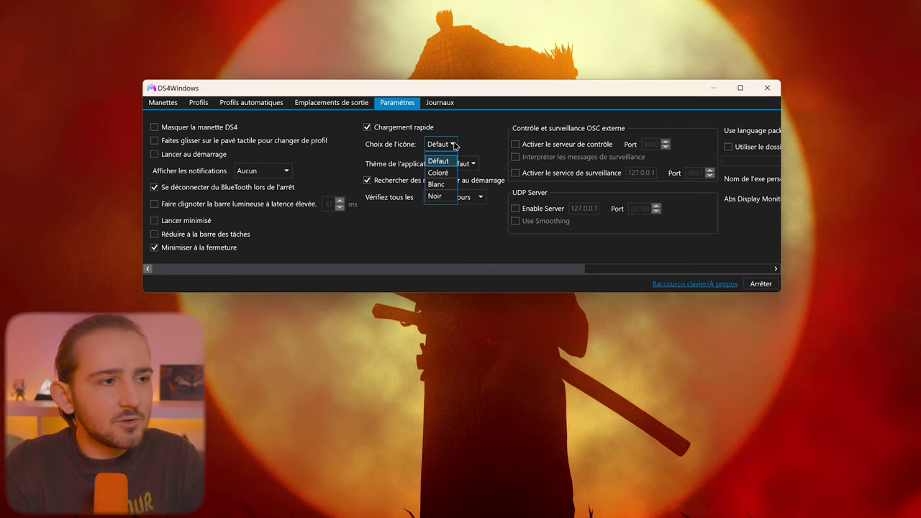
pyautogui.click(419, 152)
pyautogui.click(475, 166)
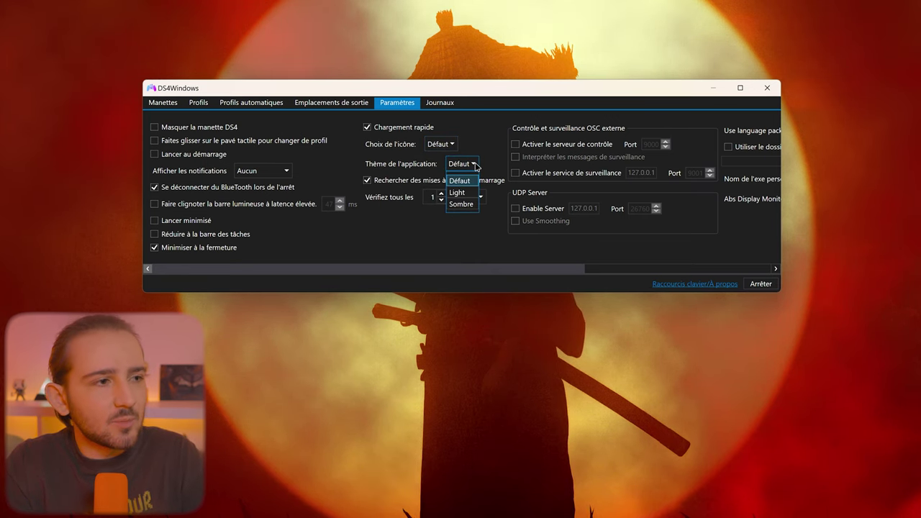
pyautogui.click(475, 166)
pyautogui.click(469, 165)
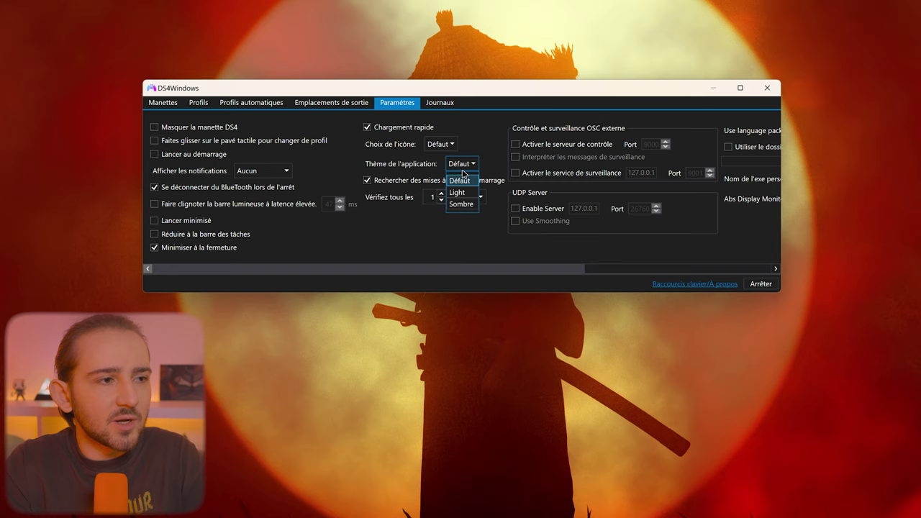
pyautogui.click(464, 174)
# - Turn off the update check at startup and open the device options
pyautogui.click(398, 182)
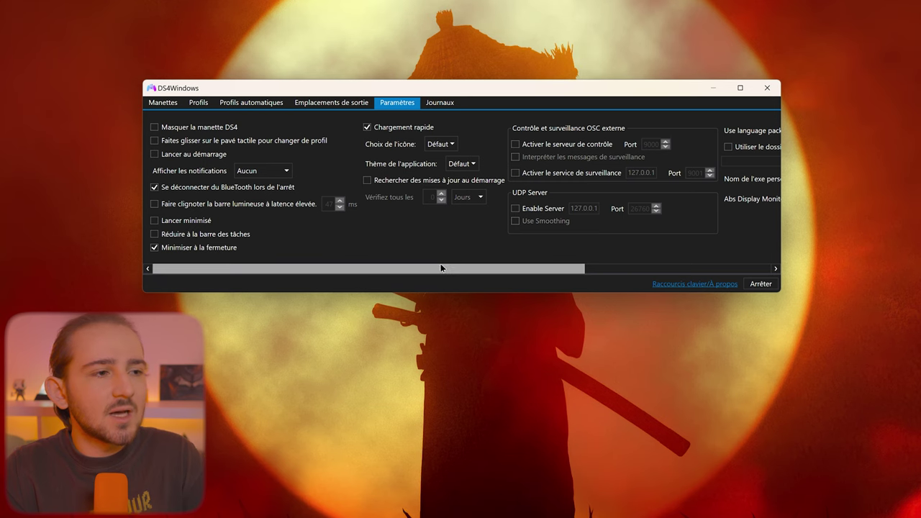
pyautogui.moveTo(440, 267); pyautogui.dragTo(666, 268)
pyautogui.moveTo(634, 270); pyautogui.dragTo(636, 270)
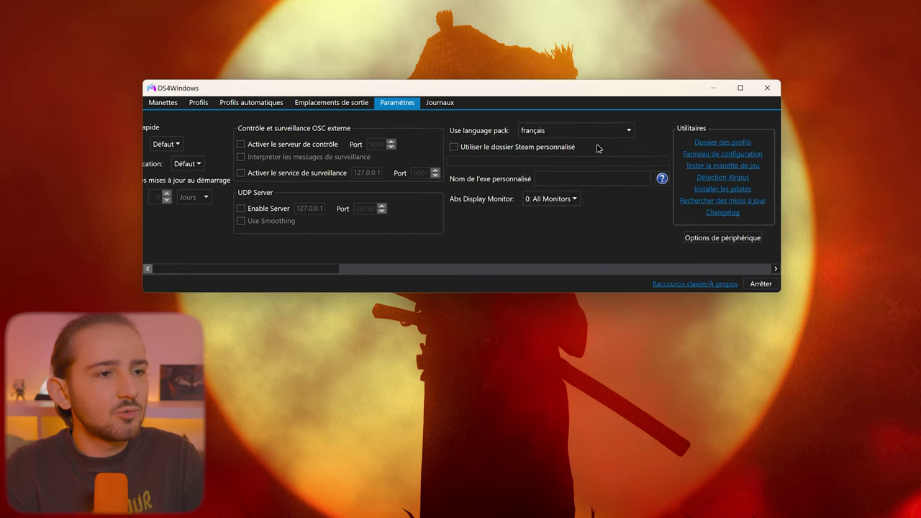
pyautogui.click(710, 238)
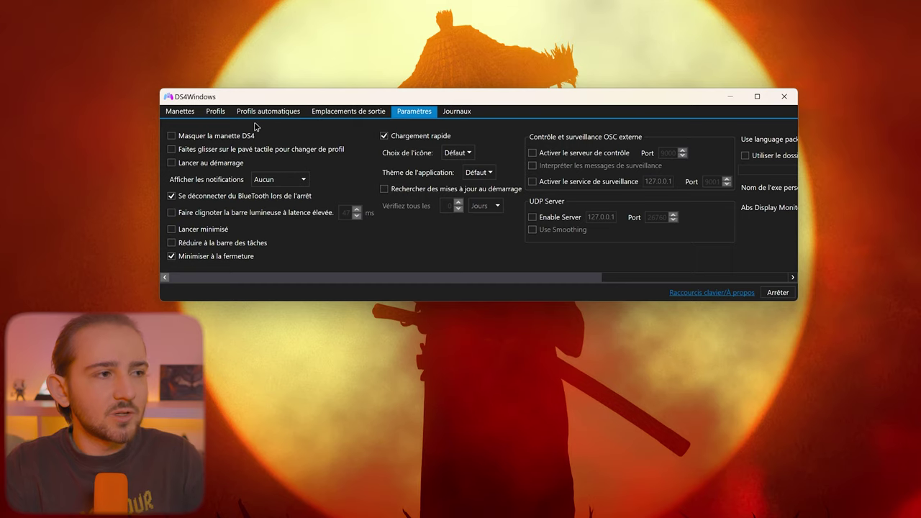
# - In the controllers list, link the DualSense Edge's ID to its profile and select the Default profile
pyautogui.click(184, 115)
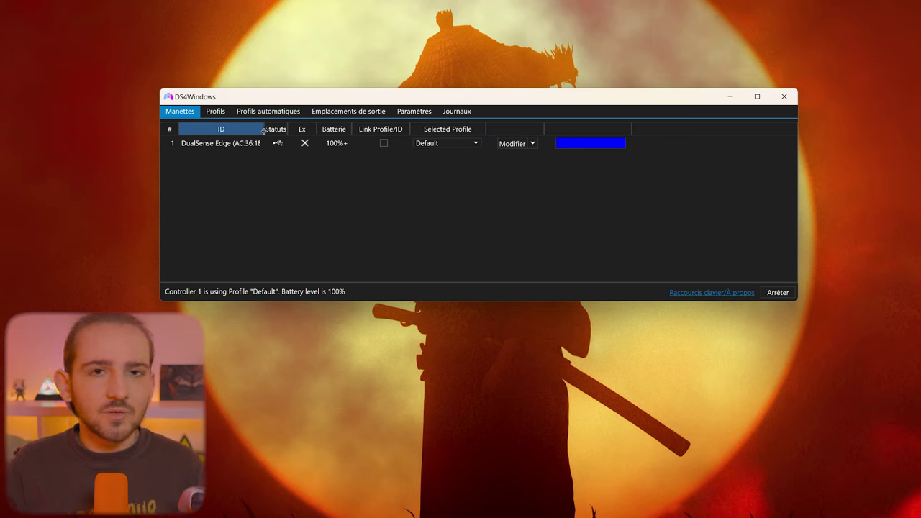
pyautogui.click(386, 148)
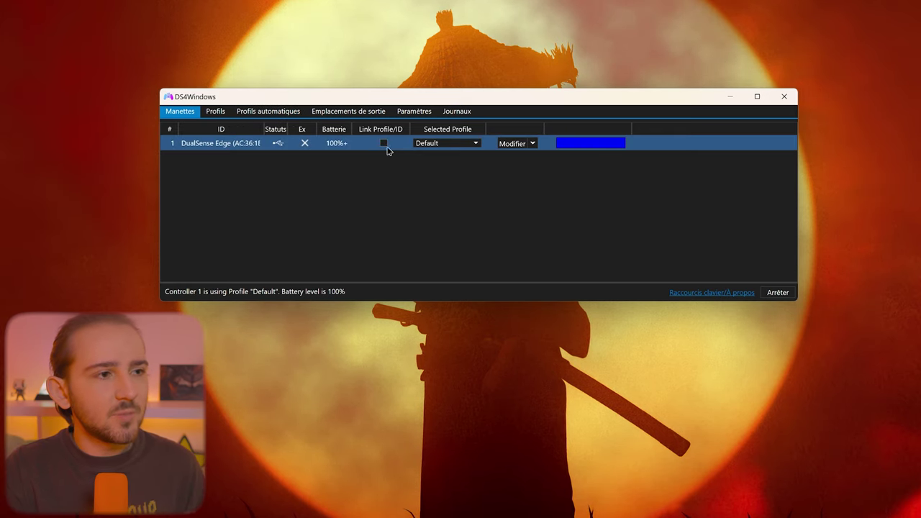
pyautogui.click(450, 146)
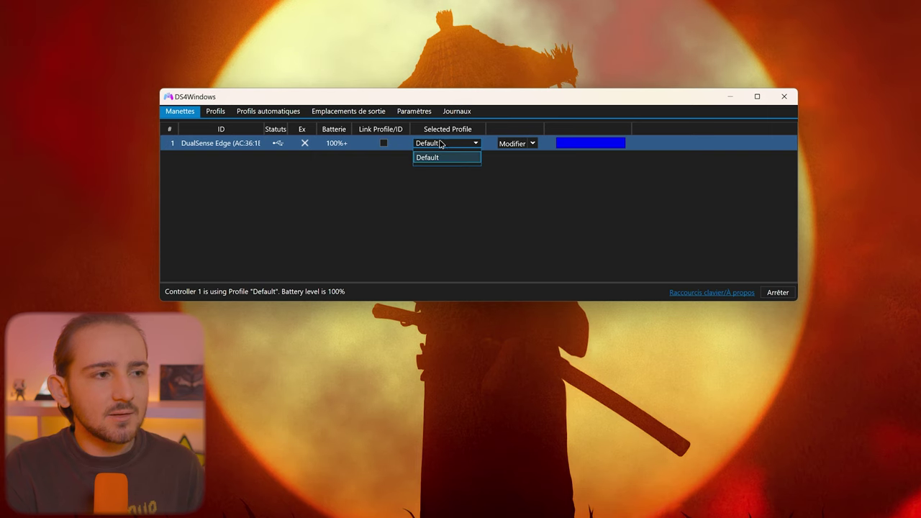
pyautogui.click(432, 145)
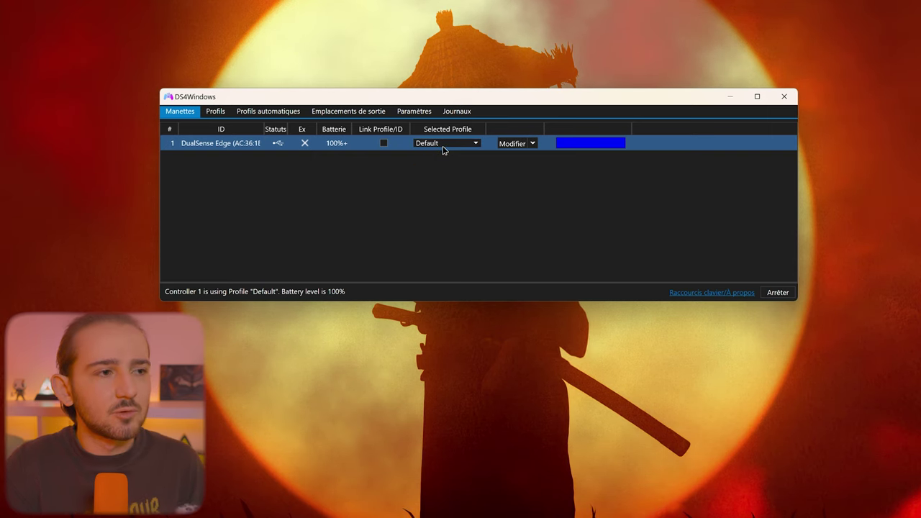
pyautogui.click(453, 146)
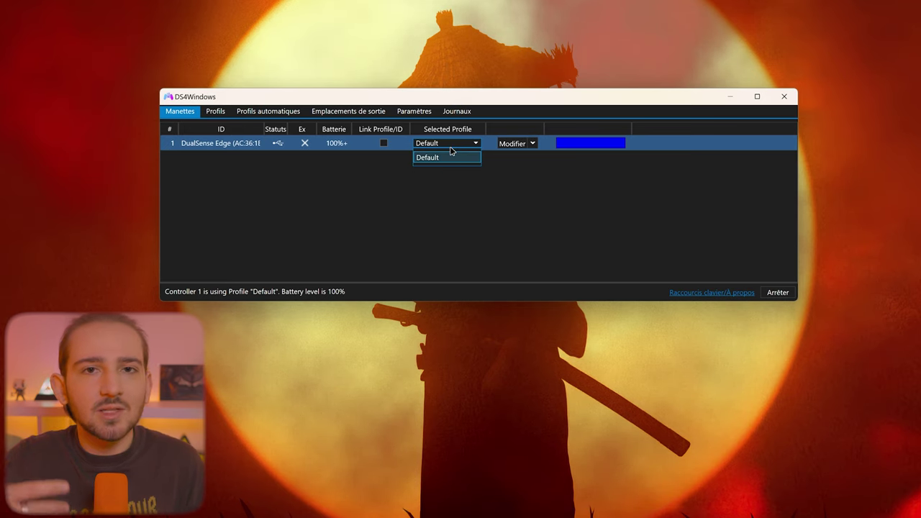
pyautogui.click(453, 146)
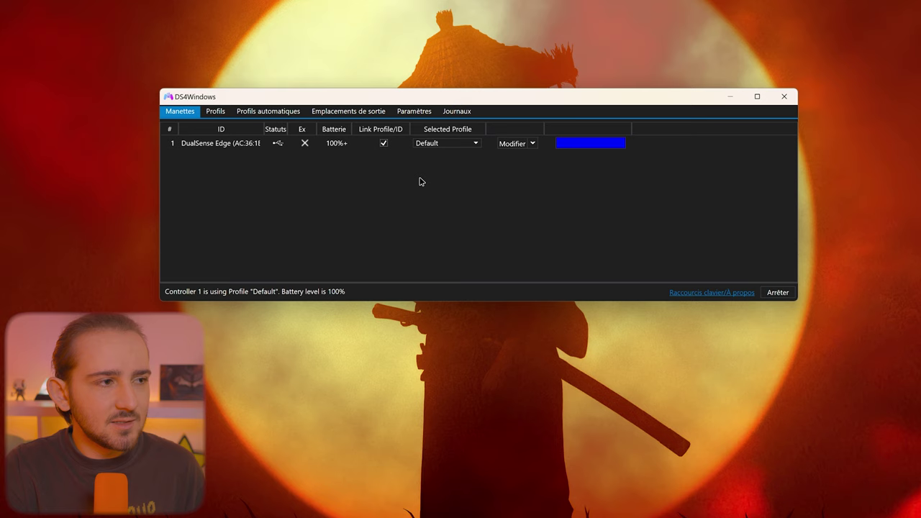
pyautogui.click(452, 145)
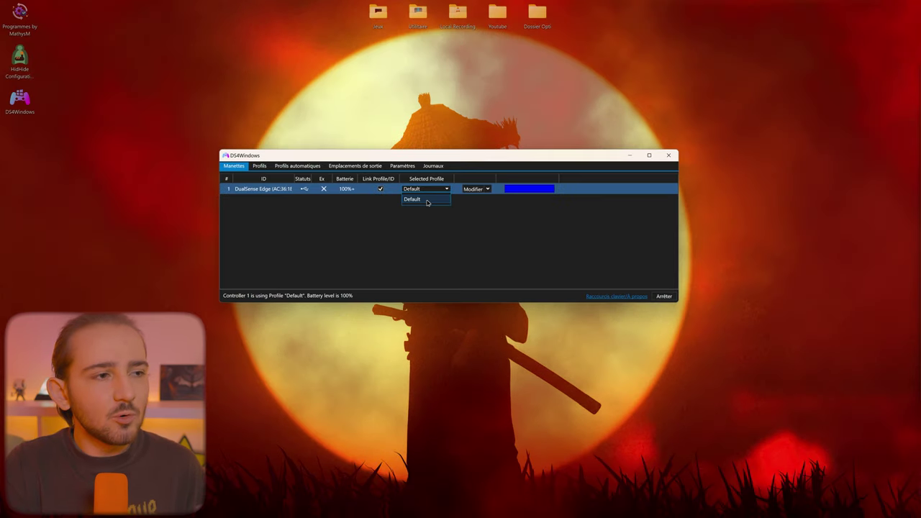
pyautogui.click(447, 162)
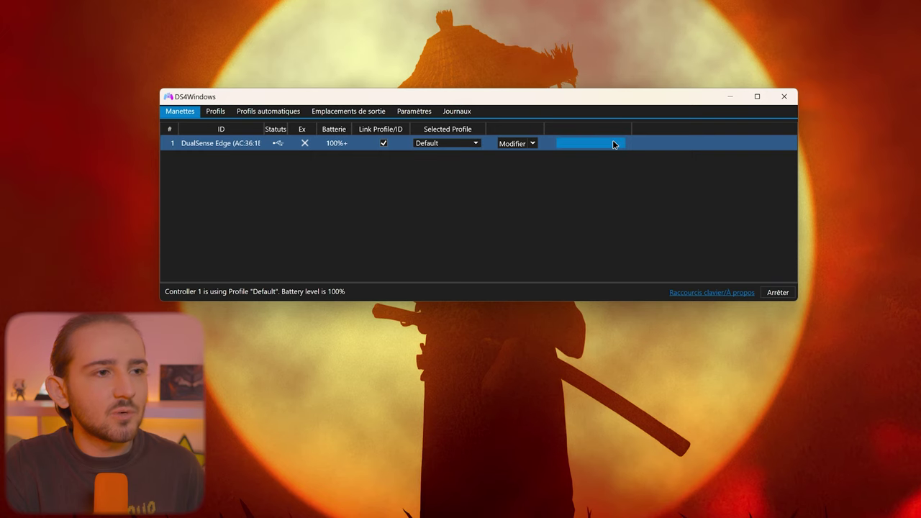
# - Give the connected DualSense Edge a custom red lightbar color instead of the profile color
pyautogui.click(612, 140)
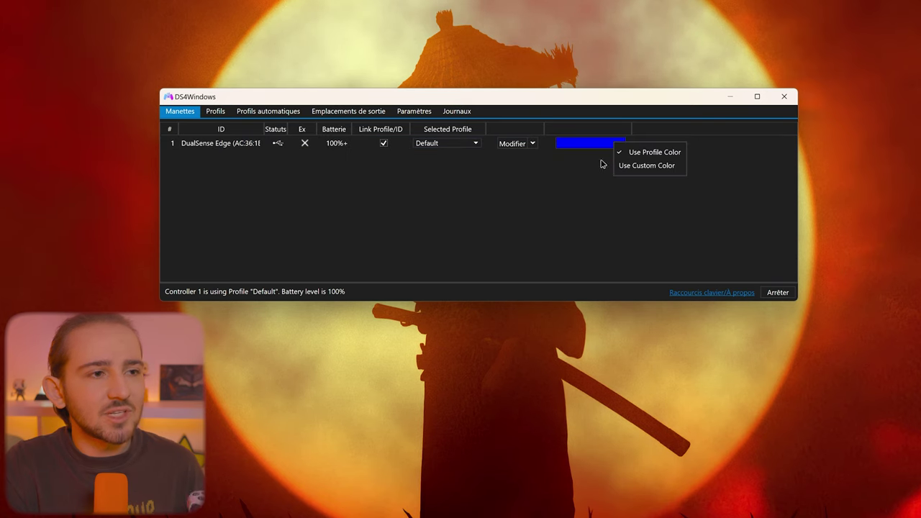
pyautogui.click(635, 165)
pyautogui.moveTo(10, 1); pyautogui.dragTo(359, 75)
pyautogui.click(408, 133)
pyautogui.moveTo(408, 101); pyautogui.dragTo(408, 92)
pyautogui.click(541, 200)
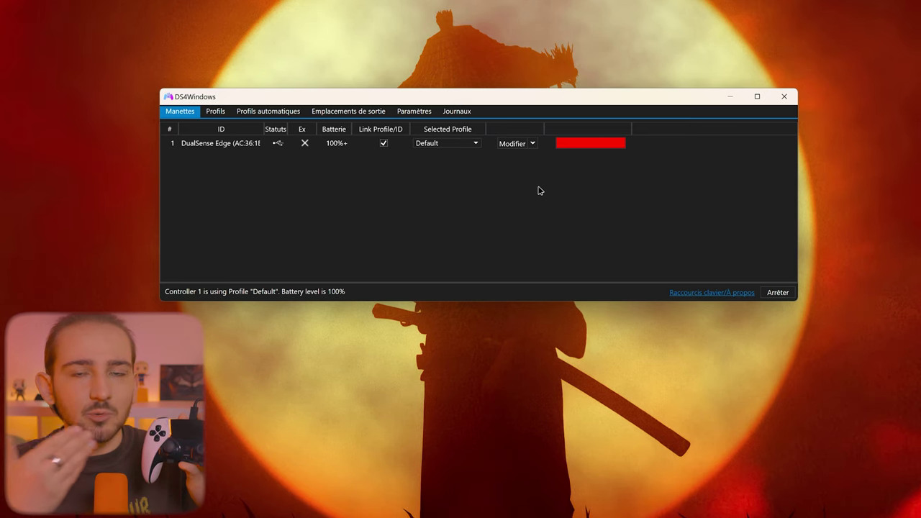
pyautogui.click(235, 146)
pyautogui.moveTo(232, 147)
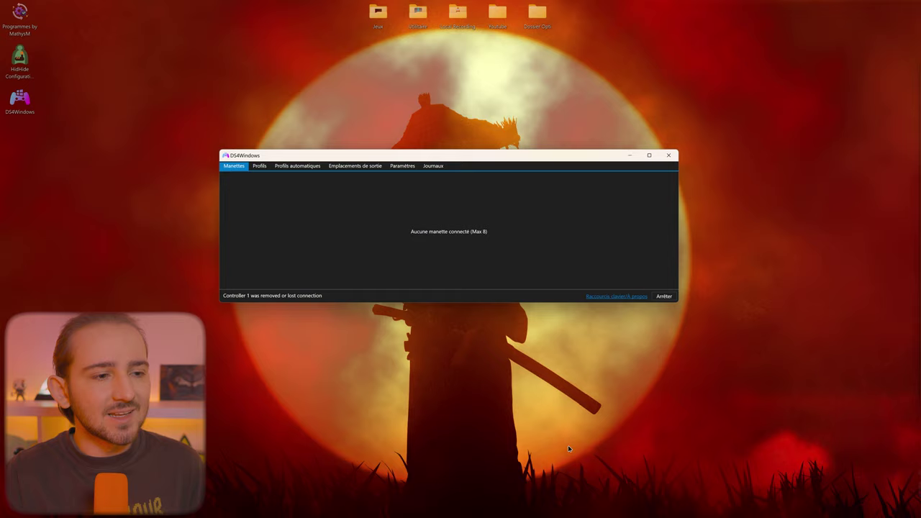
# - Switch to Windows Settings and pair the DualSense Edge Wireless Controller as a new Bluetooth device
pyautogui.click(598, 508)
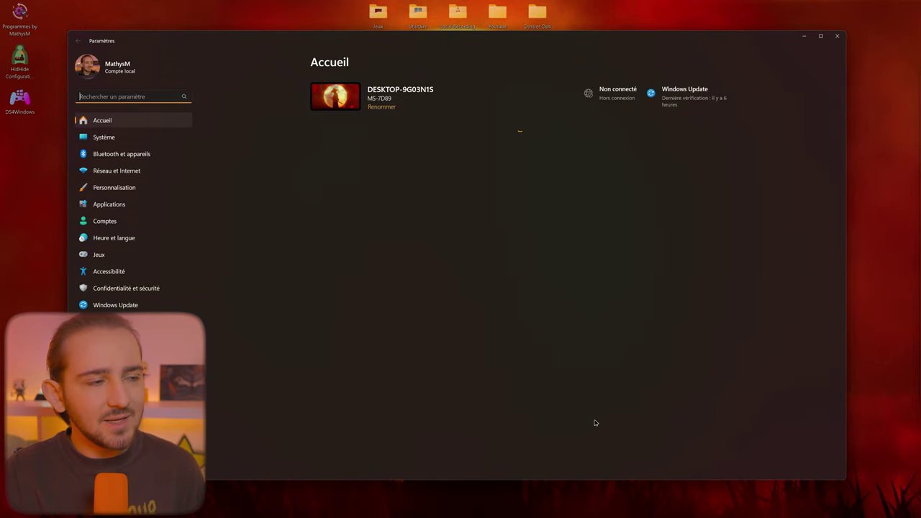
pyautogui.click(122, 156)
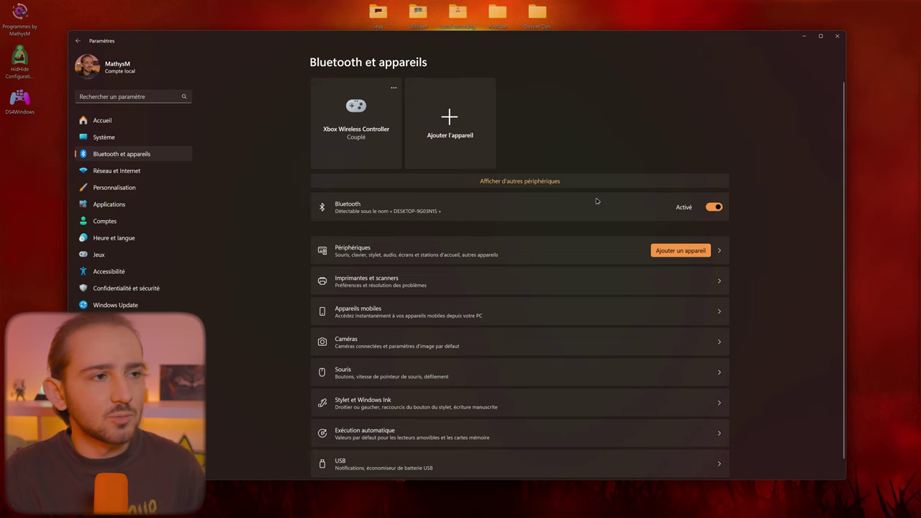
pyautogui.click(445, 130)
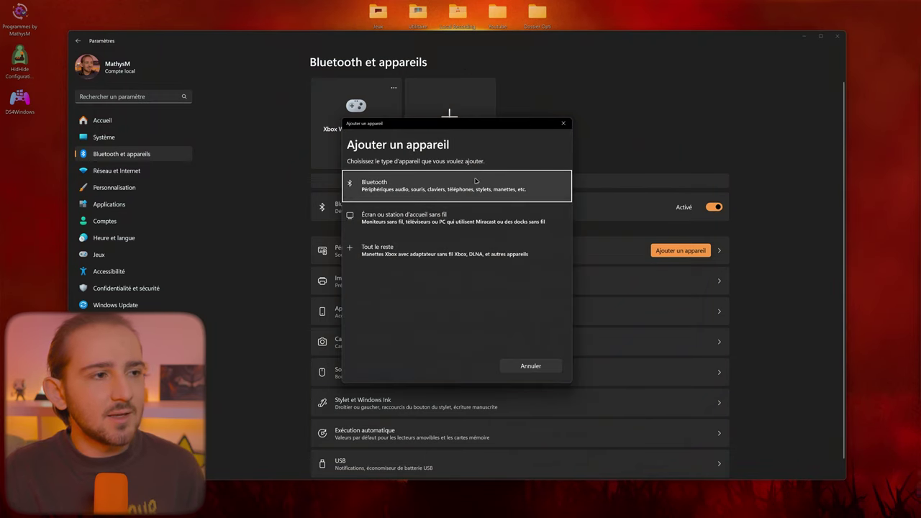
pyautogui.click(474, 181)
pyautogui.moveTo(461, 128); pyautogui.dragTo(501, 129)
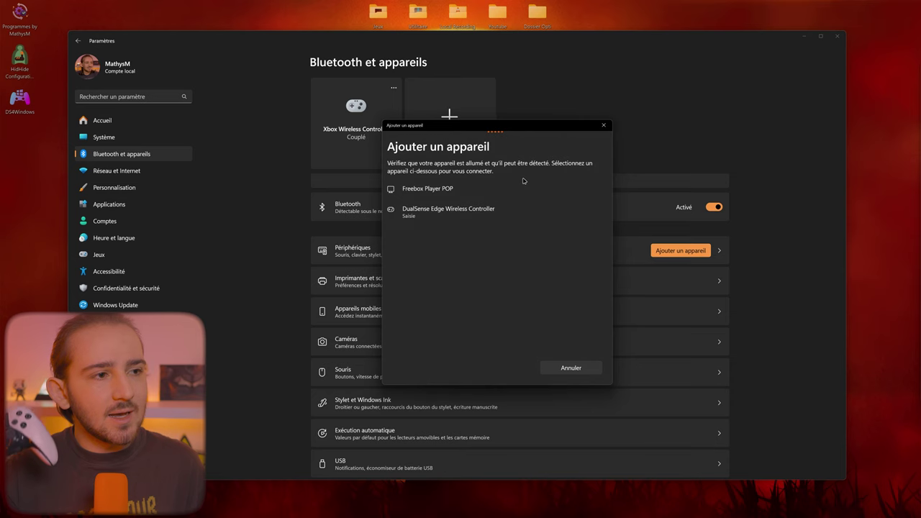
pyautogui.click(501, 216)
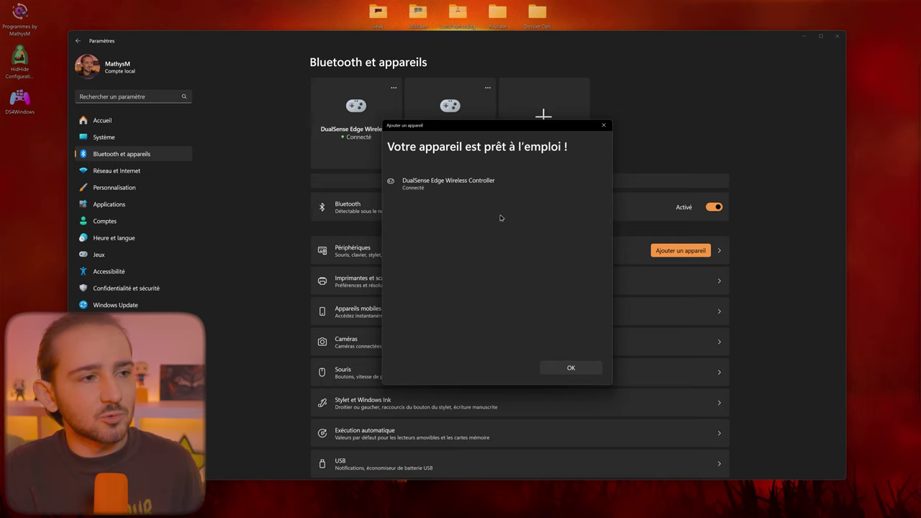
pyautogui.click(571, 368)
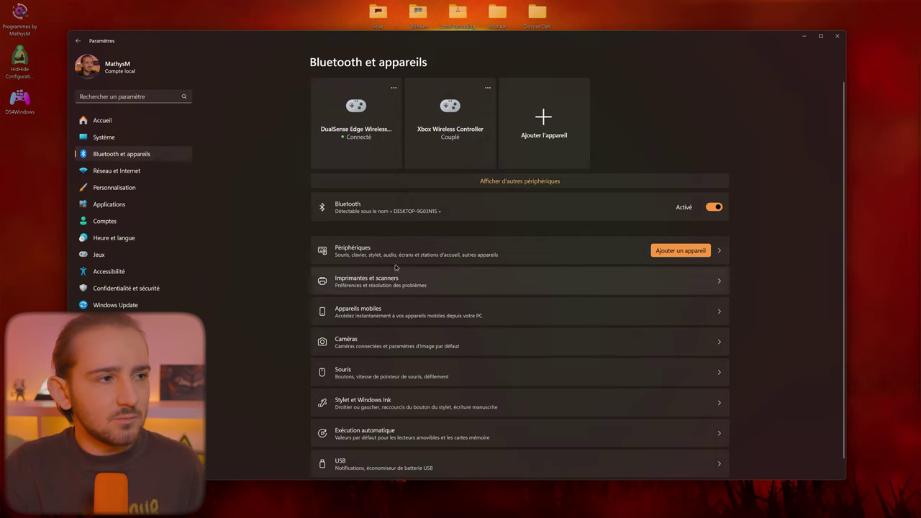
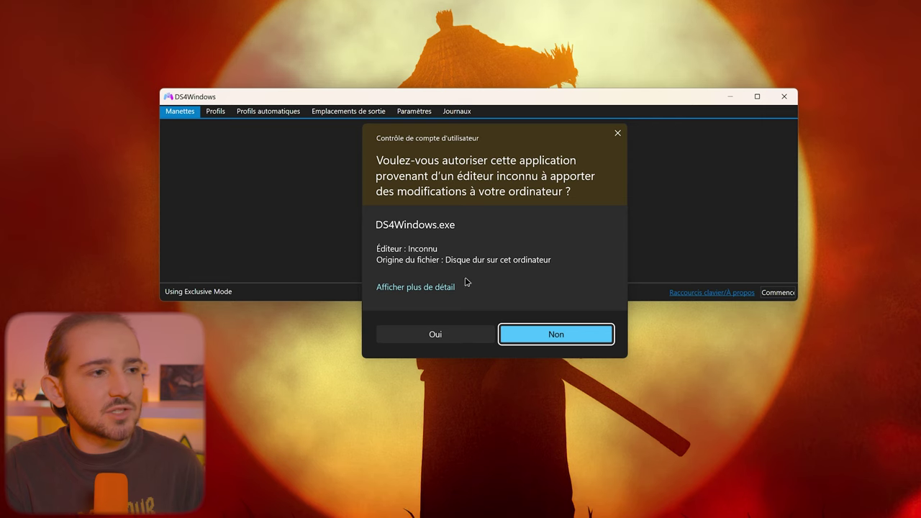
# - Authorize DS4Windows.exe to make changes to the computer, and open the Default profile for editing
pyautogui.click(455, 333)
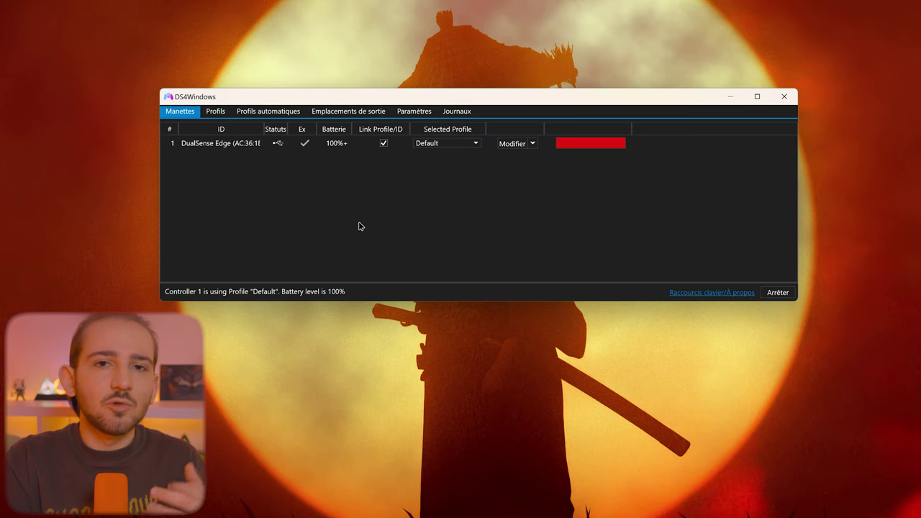
pyautogui.click(223, 113)
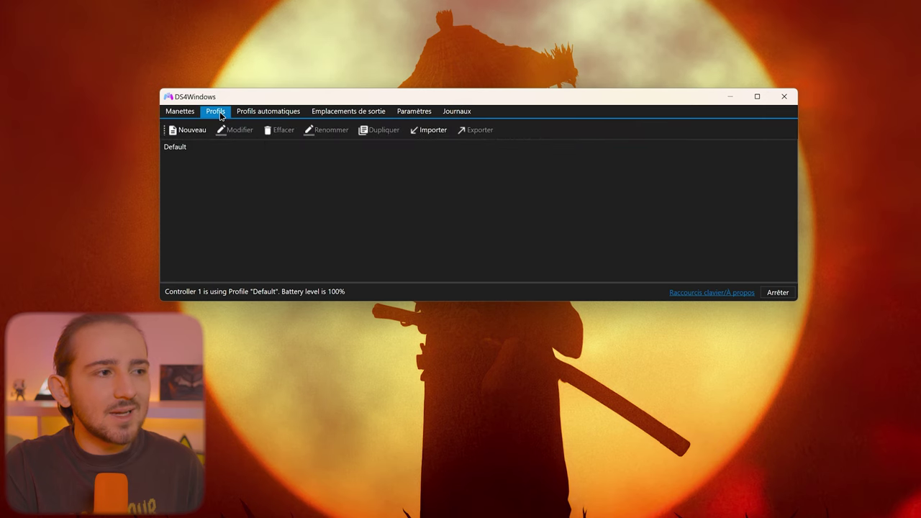
pyautogui.click(250, 151)
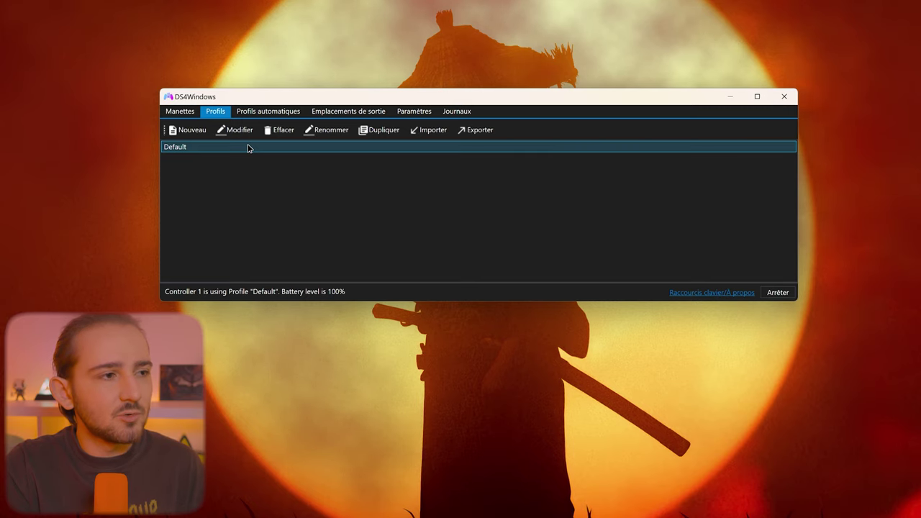
pyautogui.doubleClick(248, 147)
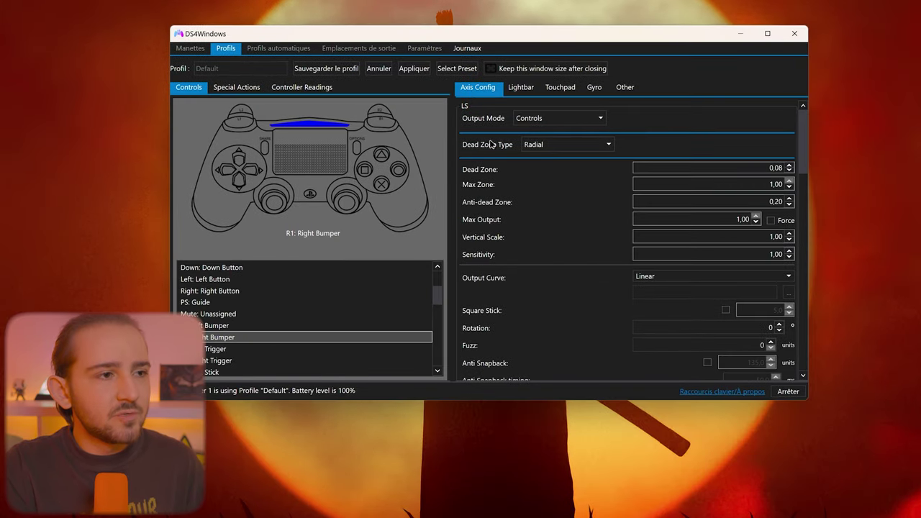
# - Review the Default profile's stick axis settings and its lightbar settings
pyautogui.scroll(-6, 534, 220)
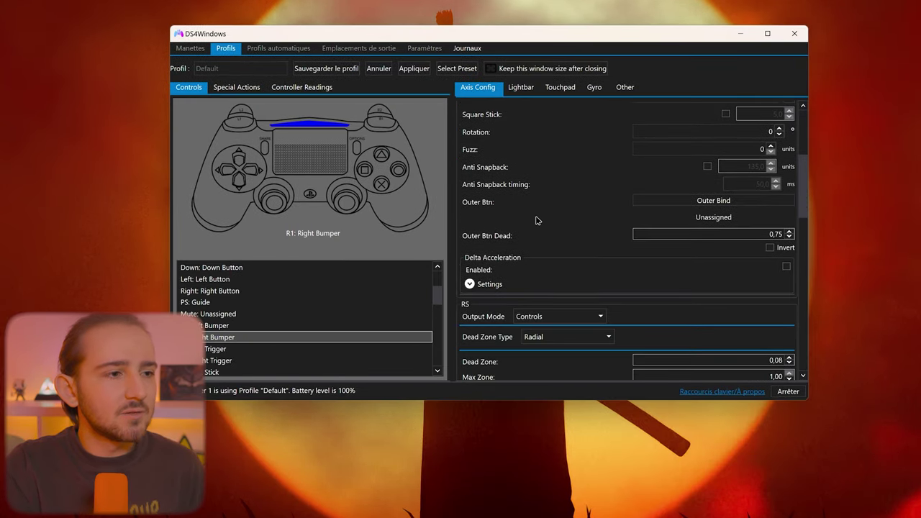
pyautogui.scroll(-2, 534, 220)
pyautogui.scroll(6, 534, 221)
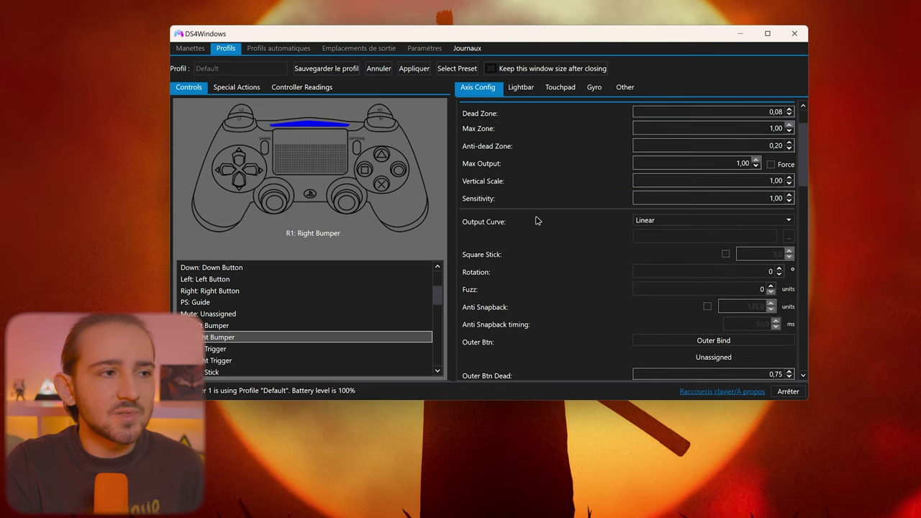
pyautogui.scroll(2, 534, 220)
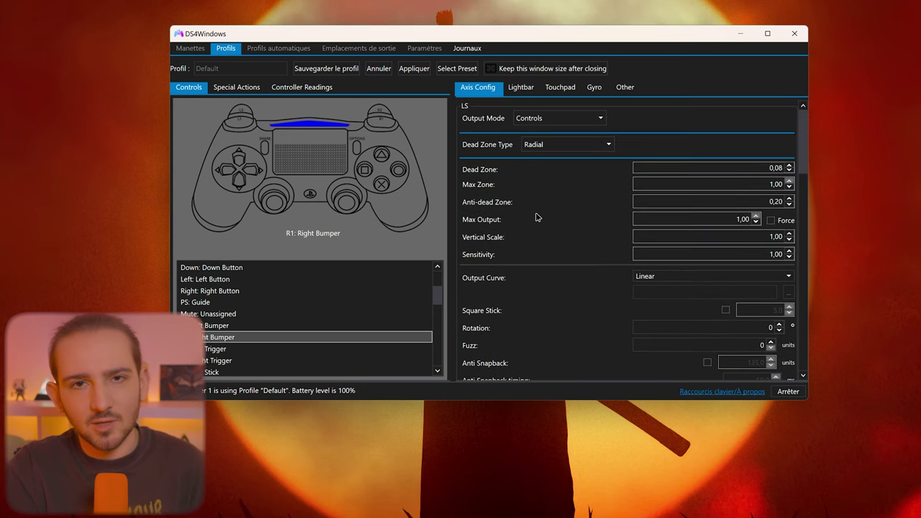
pyautogui.click(521, 90)
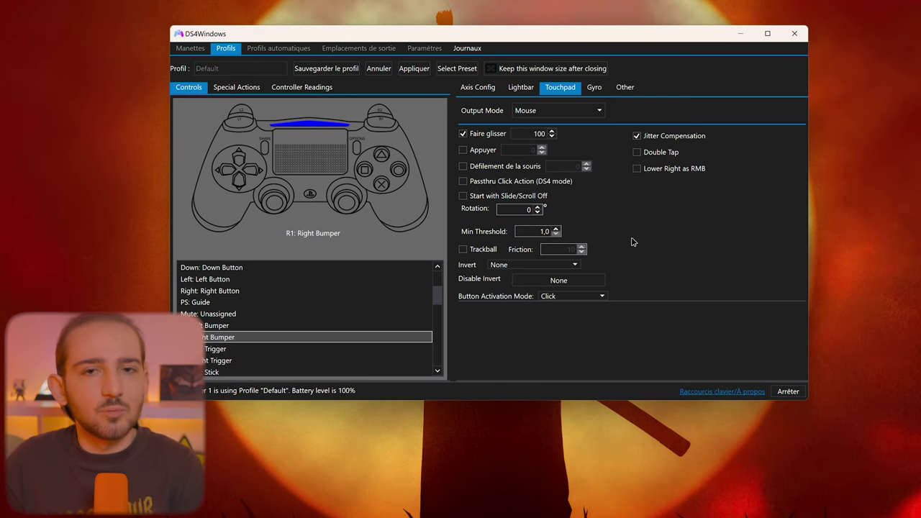
# - Set the profile's touchpad output mode to Controls
pyautogui.click(553, 112)
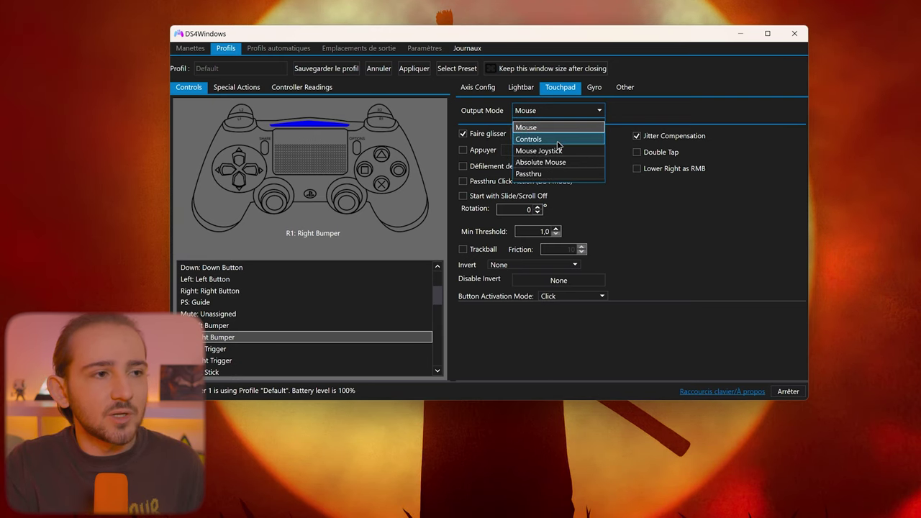
pyautogui.click(558, 139)
pyautogui.click(568, 111)
pyautogui.click(533, 139)
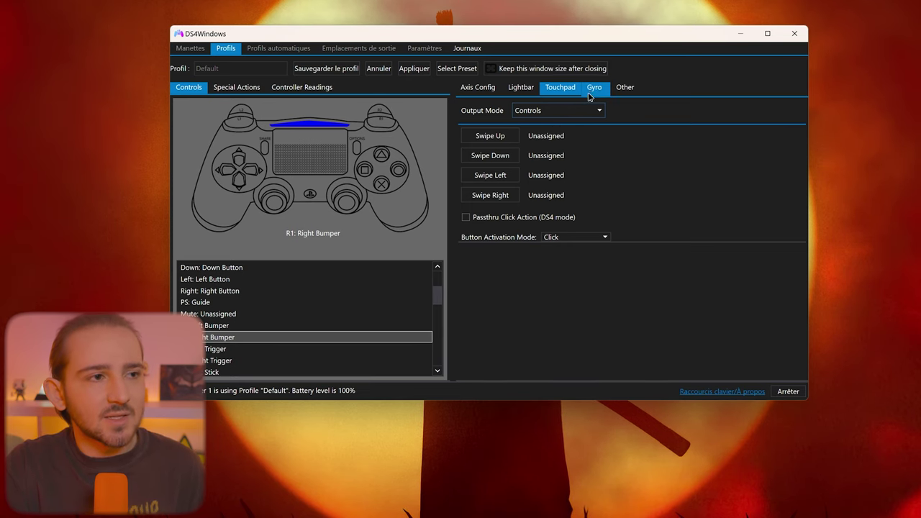
# - Review the profile's gyro settings and its other options, including the DualSense-specific vibration mode and force level choices
pyautogui.click(588, 92)
pyautogui.click(624, 89)
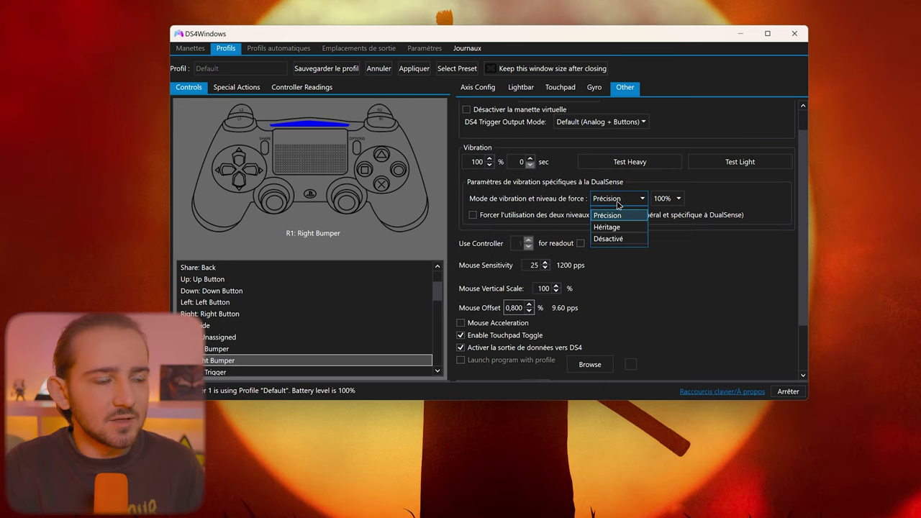
pyautogui.click(675, 200)
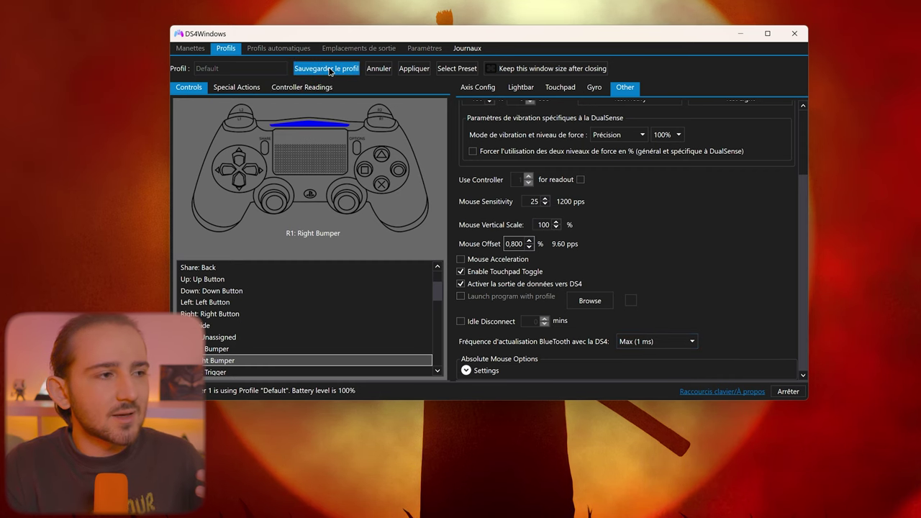
# - Save the Default profile and choose Default as the selected profile for the DualSense Edge controller
pyautogui.click(328, 68)
pyautogui.click(462, 139)
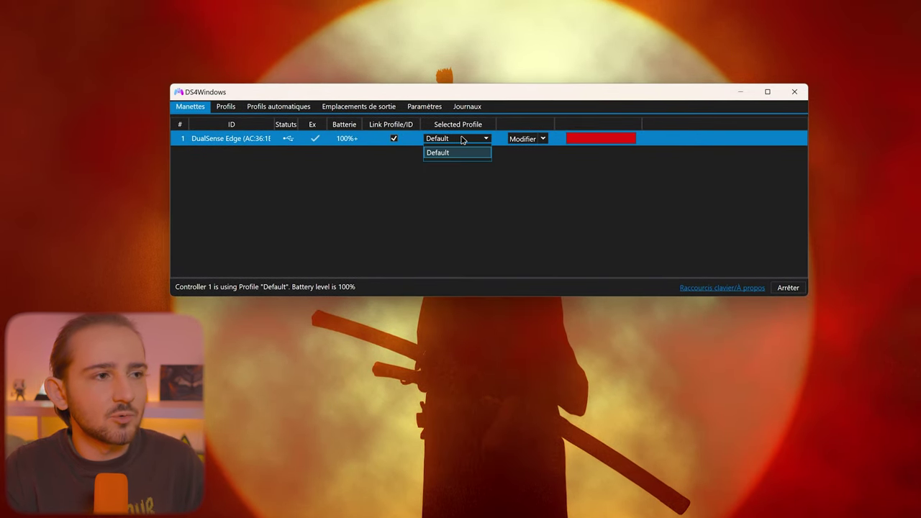
pyautogui.click(456, 152)
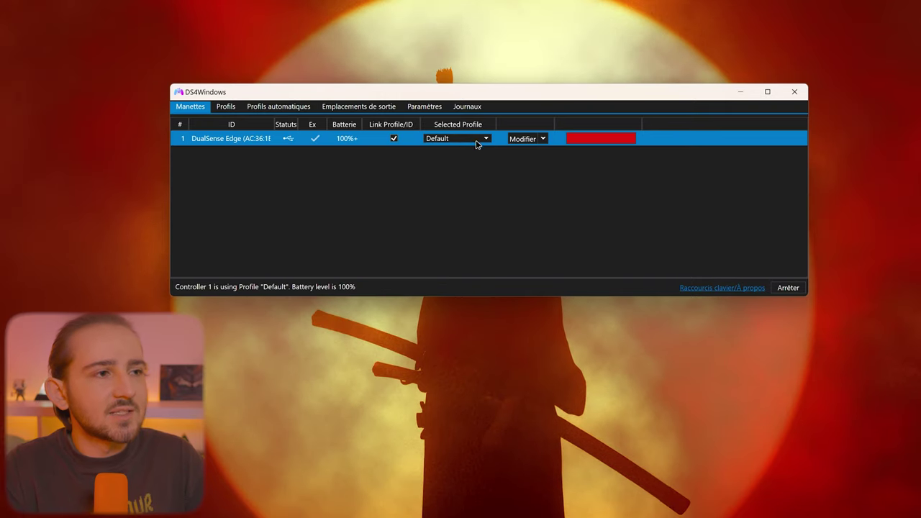
# - Reopen the controller's Default profile for editing, cancel out of it, and display the list of profiles
pyautogui.click(525, 140)
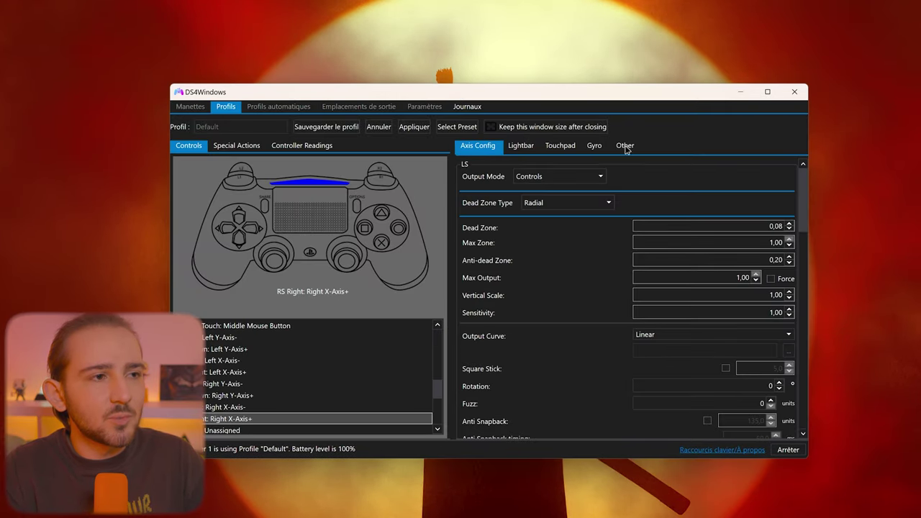
pyautogui.click(379, 127)
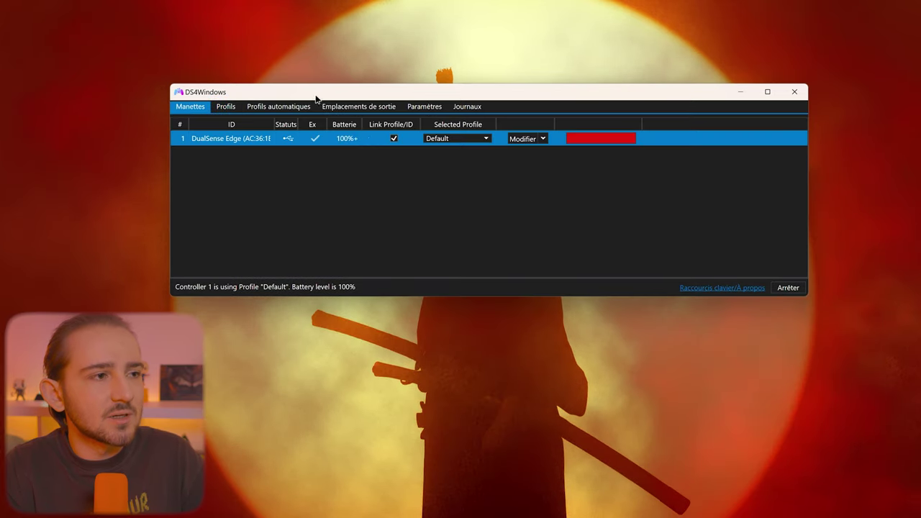
pyautogui.click(225, 106)
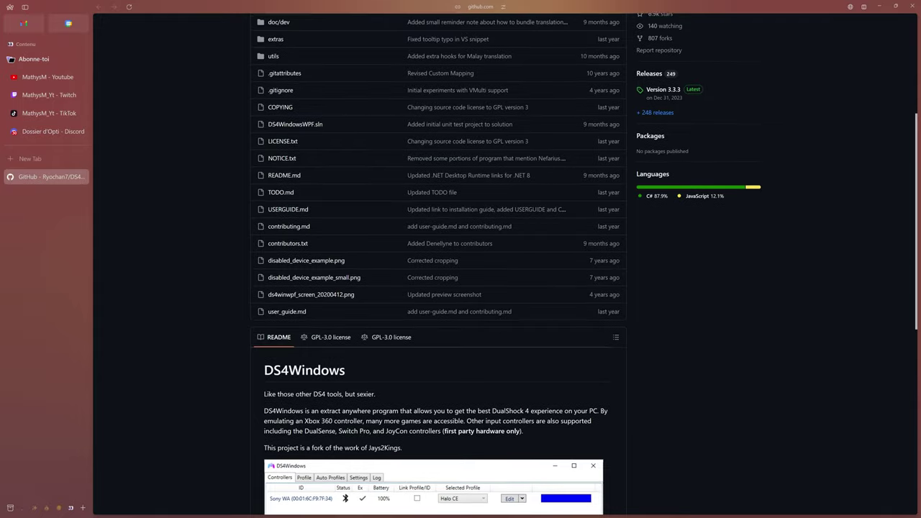
# - Switch to the DS4Windows GitHub page in the browser and examine the README's downloads and requirements sections
pyautogui.scroll(-3, 461, 259)
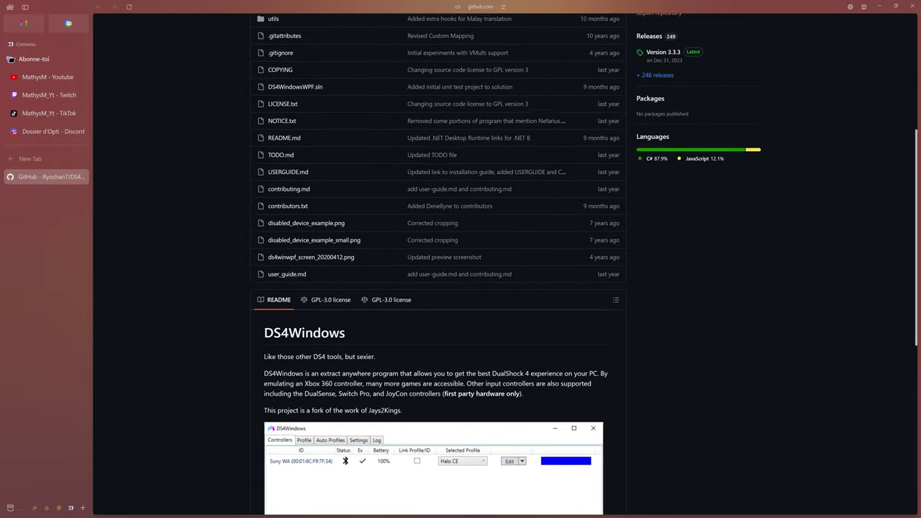
pyautogui.scroll(-3, 460, 259)
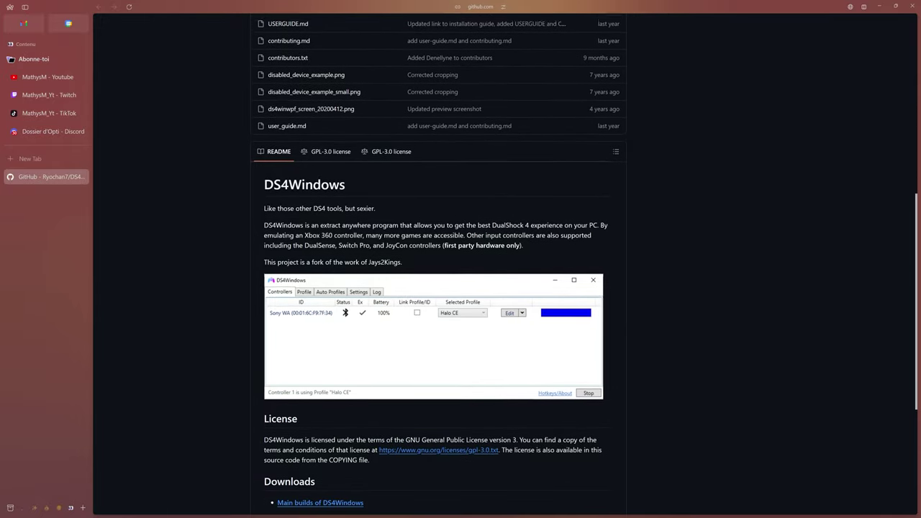
pyautogui.scroll(-2, 460, 259)
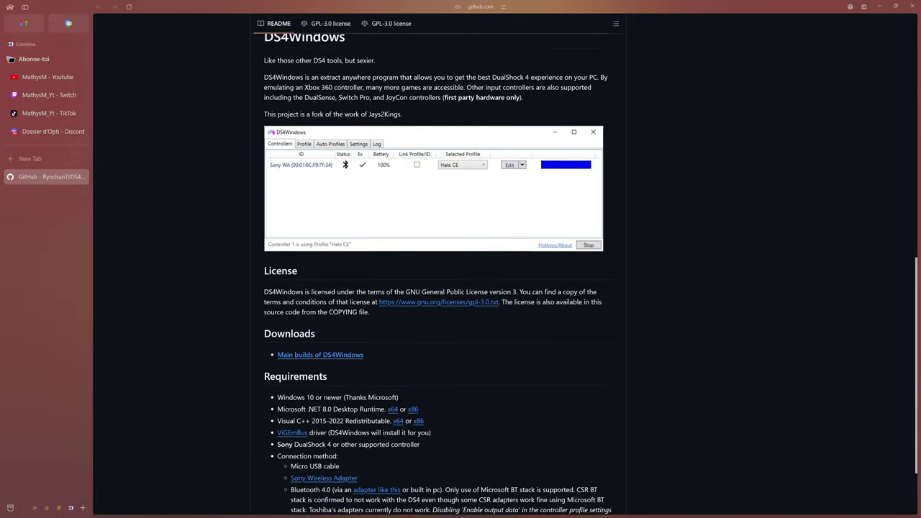